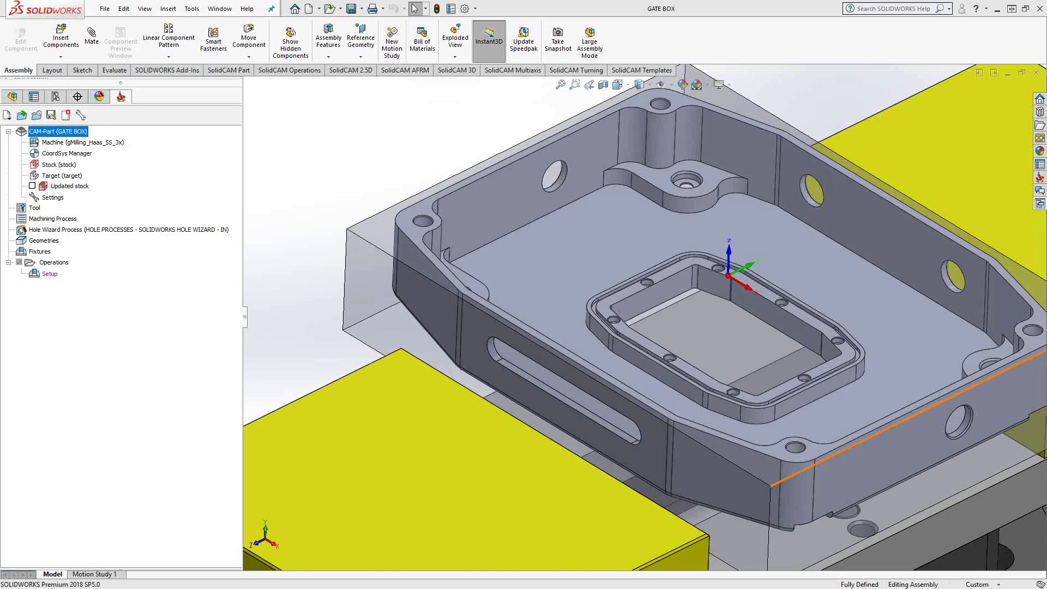
Add a 3D iMachining operation, i3DRough_target, under the Setup and move its dialog aside.
{"action": "right_click", "coordinate": [49, 275]}
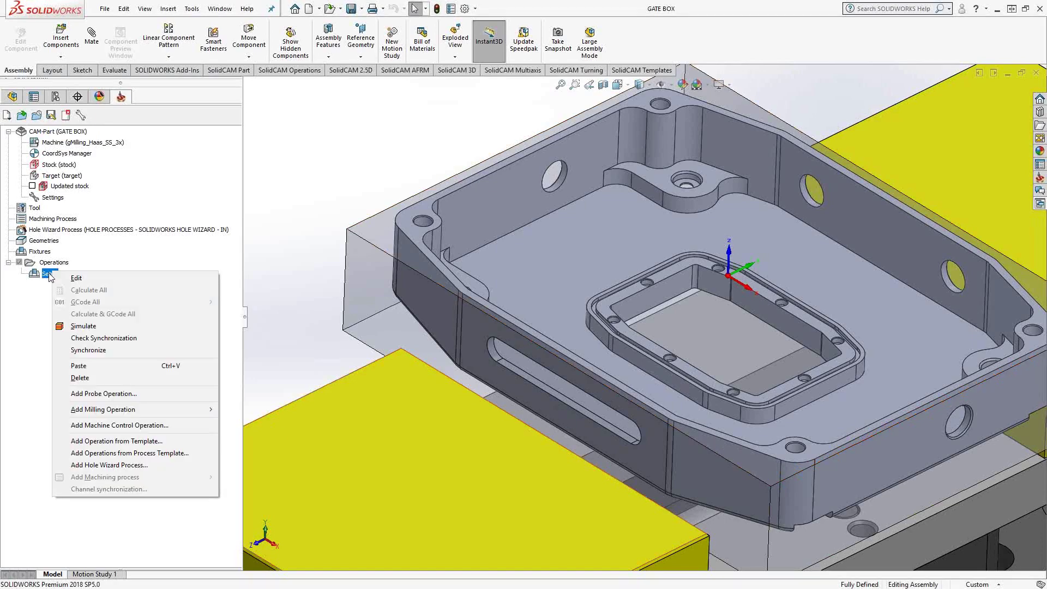
{"action": "mouse_move", "coordinate": [169, 409]}
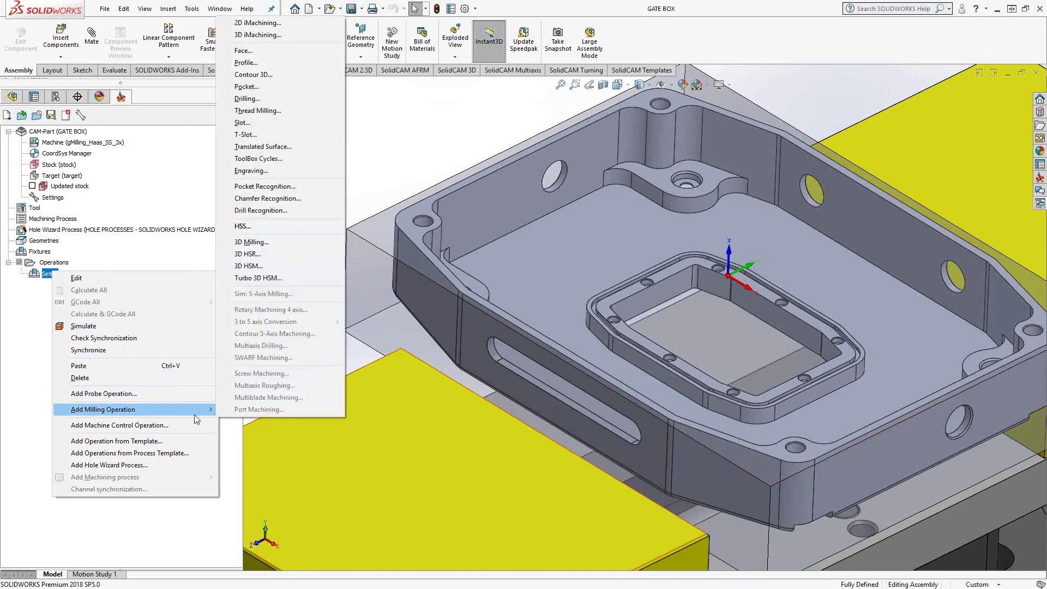
{"action": "left_click", "coordinate": [256, 62]}
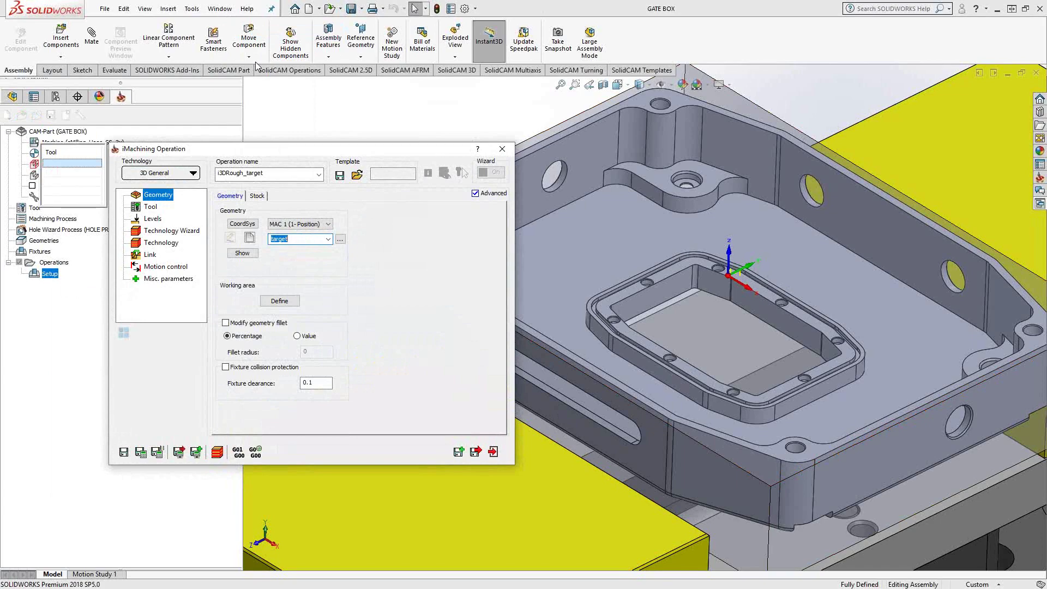
{"action": "left_click_drag", "start_coordinate": [263, 148], "coordinate": [329, 169]}
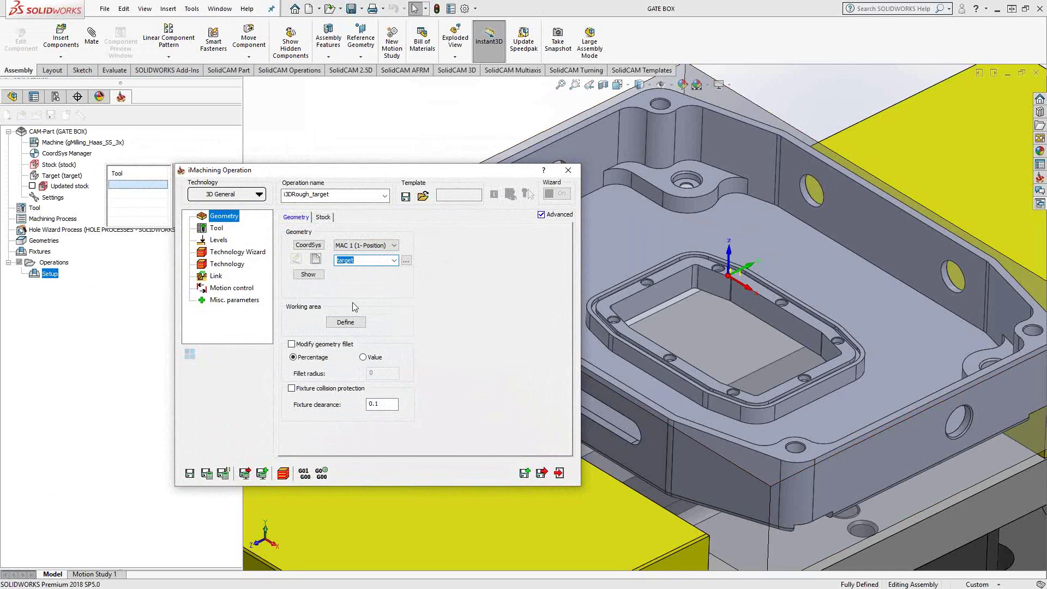
{"action": "left_click", "coordinate": [346, 323]}
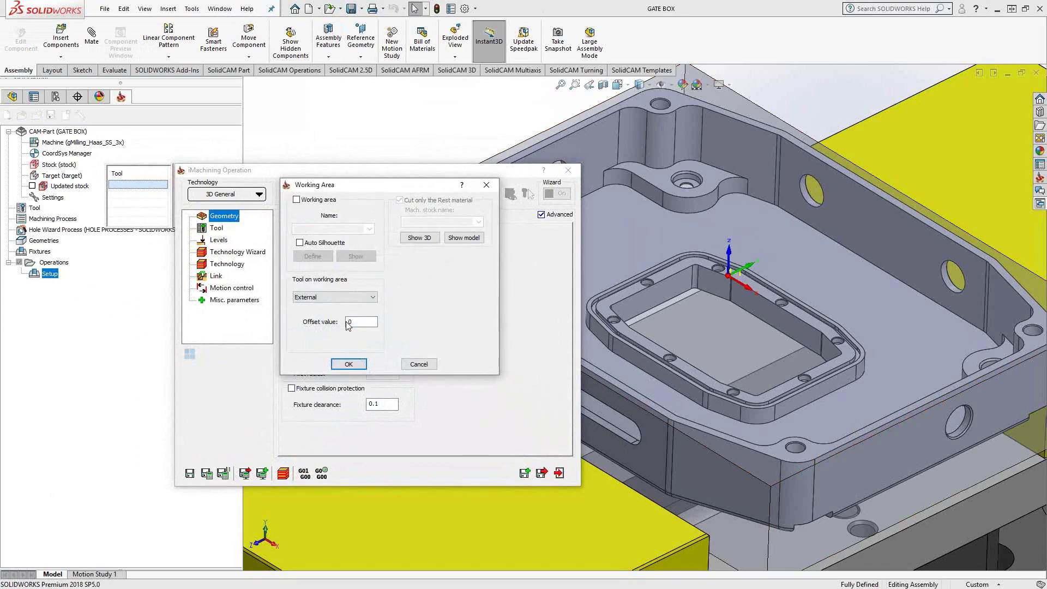
{"action": "left_click", "coordinate": [297, 200]}
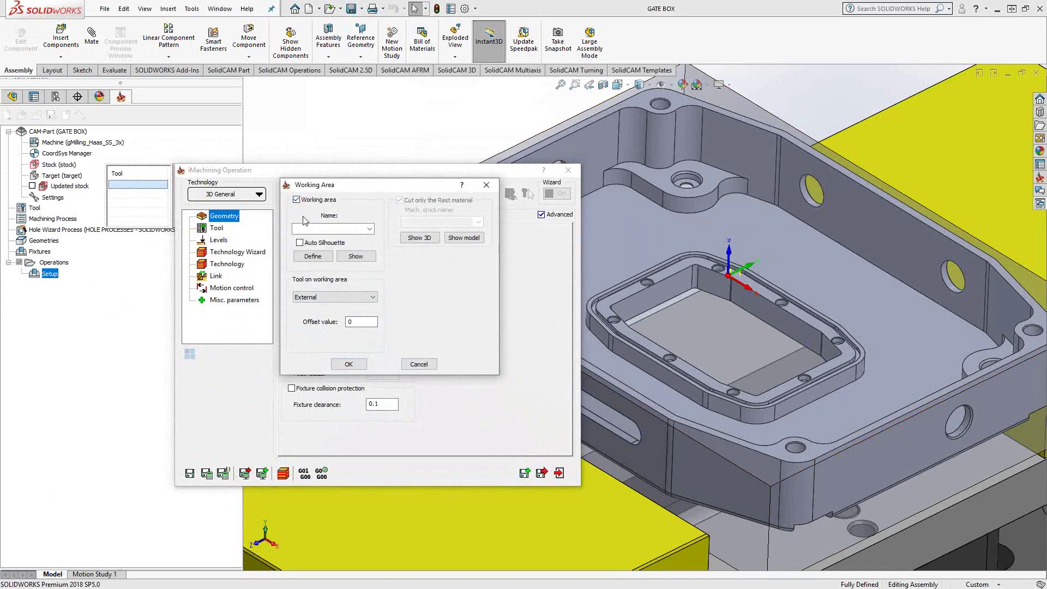
{"action": "left_click", "coordinate": [314, 255]}
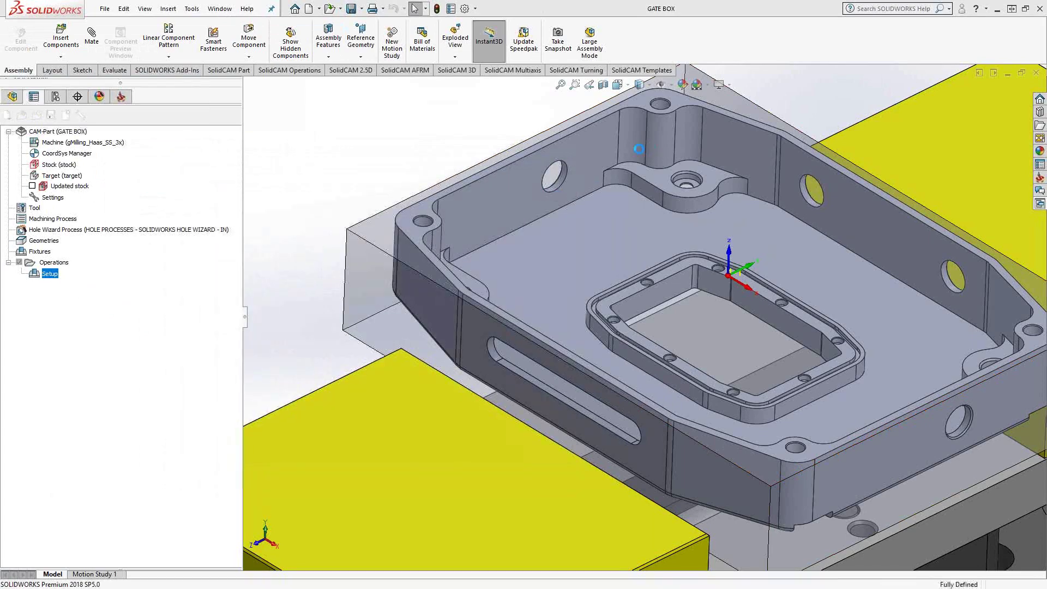
{"action": "right_click", "coordinate": [598, 121]}
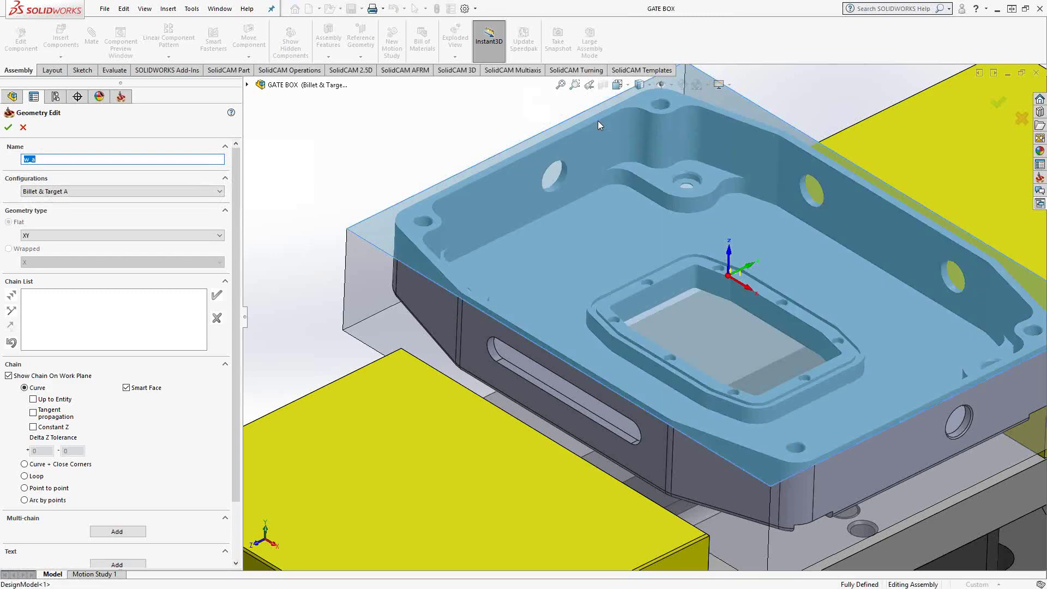
{"action": "left_click", "coordinate": [607, 110]}
{"action": "right_click", "coordinate": [605, 119]}
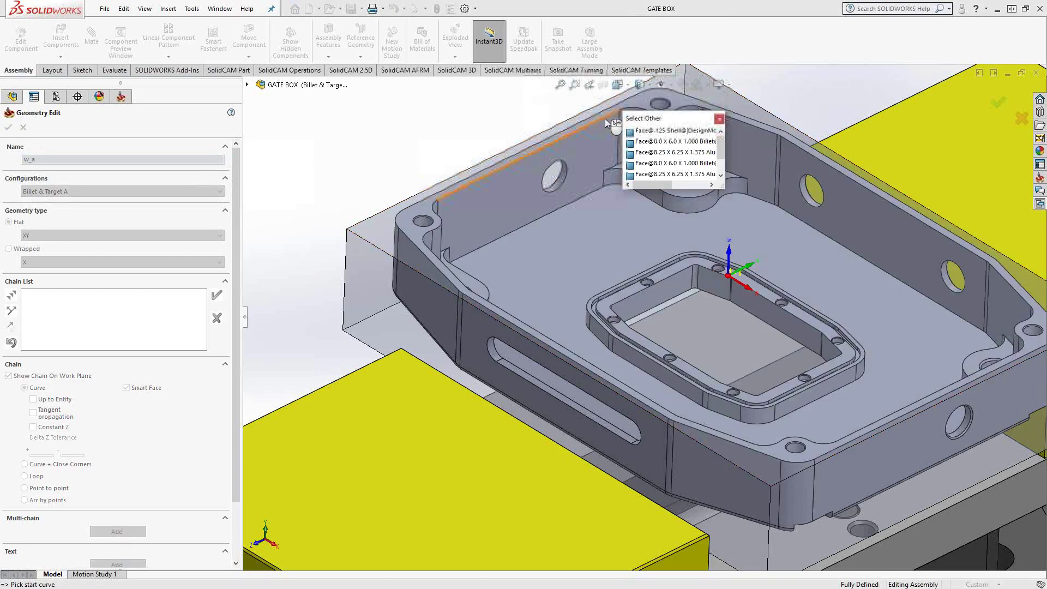
{"action": "left_click", "coordinate": [604, 119]}
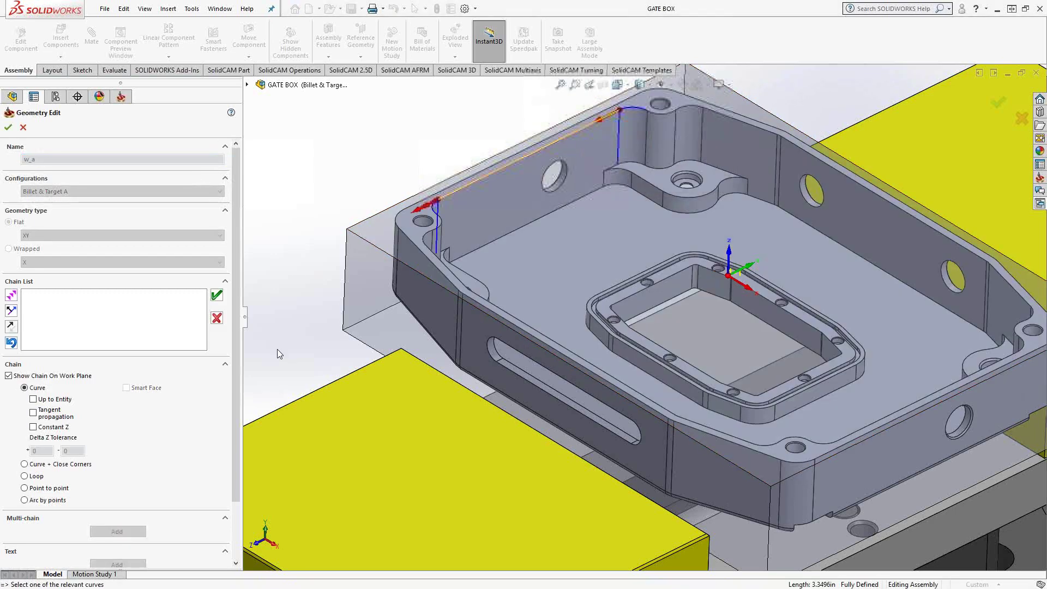
{"action": "left_click", "coordinate": [33, 427]}
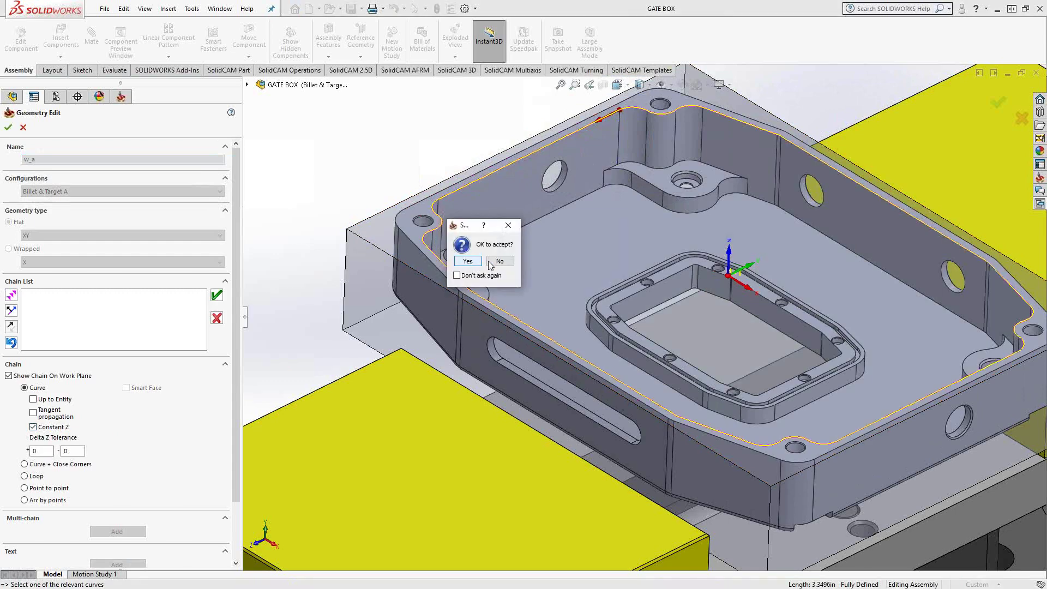
{"action": "left_click", "coordinate": [470, 260]}
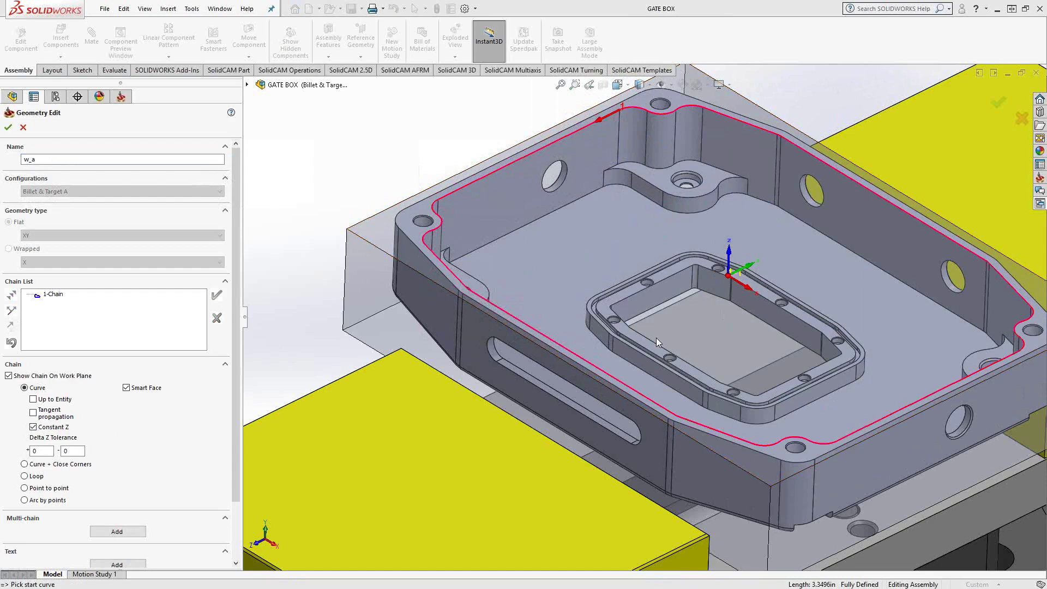
{"action": "left_click", "coordinate": [23, 127]}
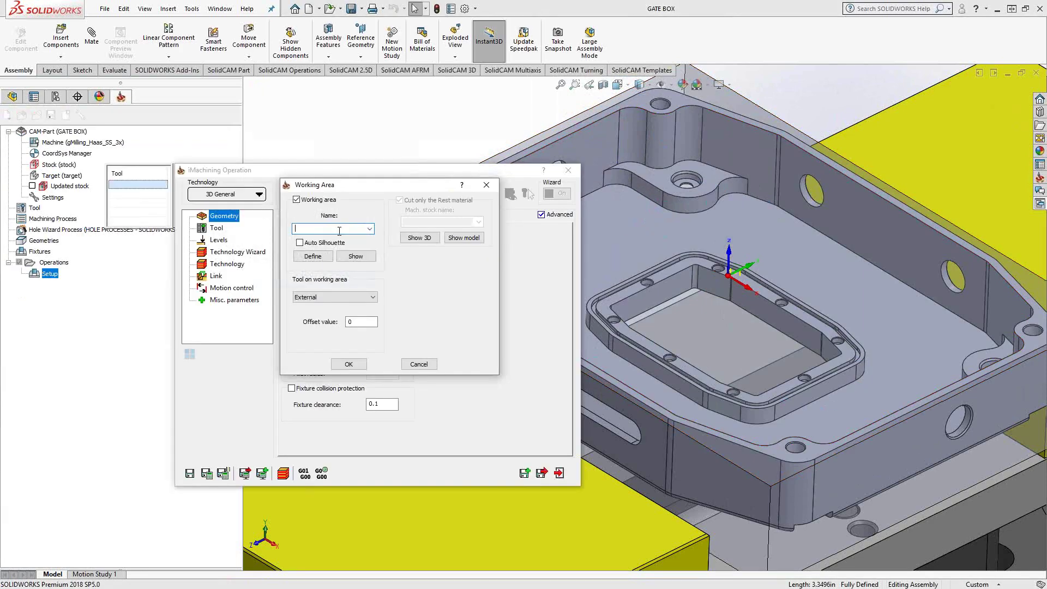
{"action": "left_click", "coordinate": [418, 363]}
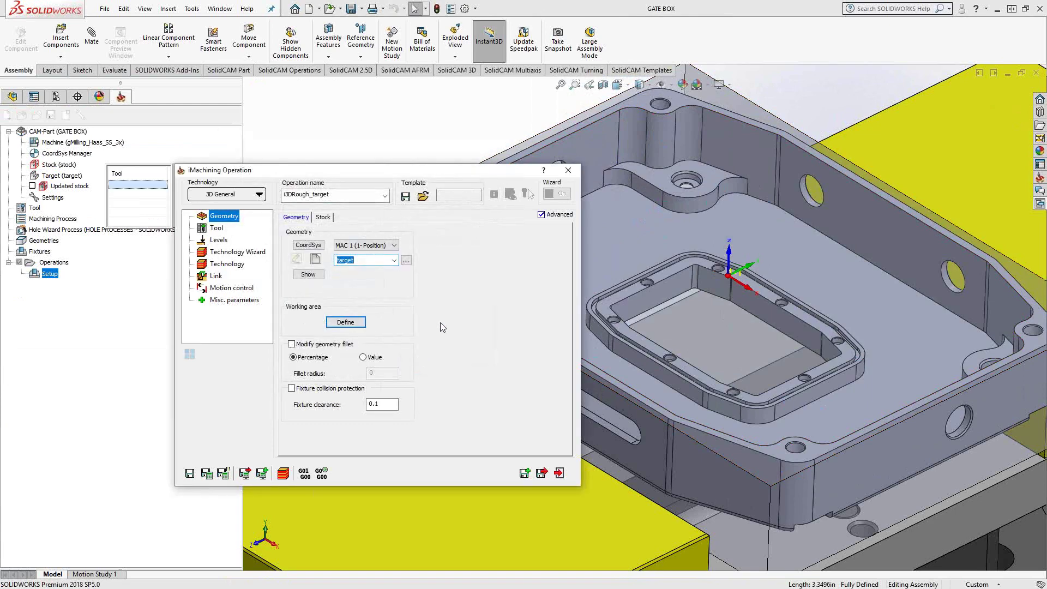
Turn on fixture collision protection with a fixture clearance of .01.
{"action": "scroll", "coordinate": [736, 330], "scroll_direction": "up", "scroll_amount": 5}
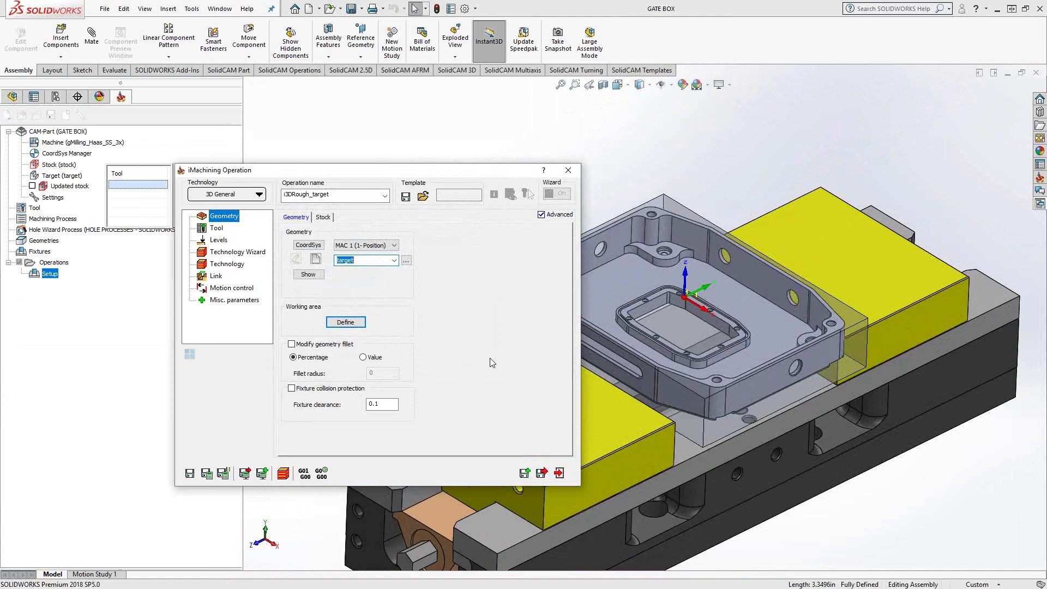
{"action": "left_click", "coordinate": [292, 389]}
{"action": "key", "text": "Tab"}
{"action": "type", "text": ".01"}
Choose the one-inch tool 24 as the first multi-tool and accept the coolant warning.
{"action": "left_click", "coordinate": [216, 229]}
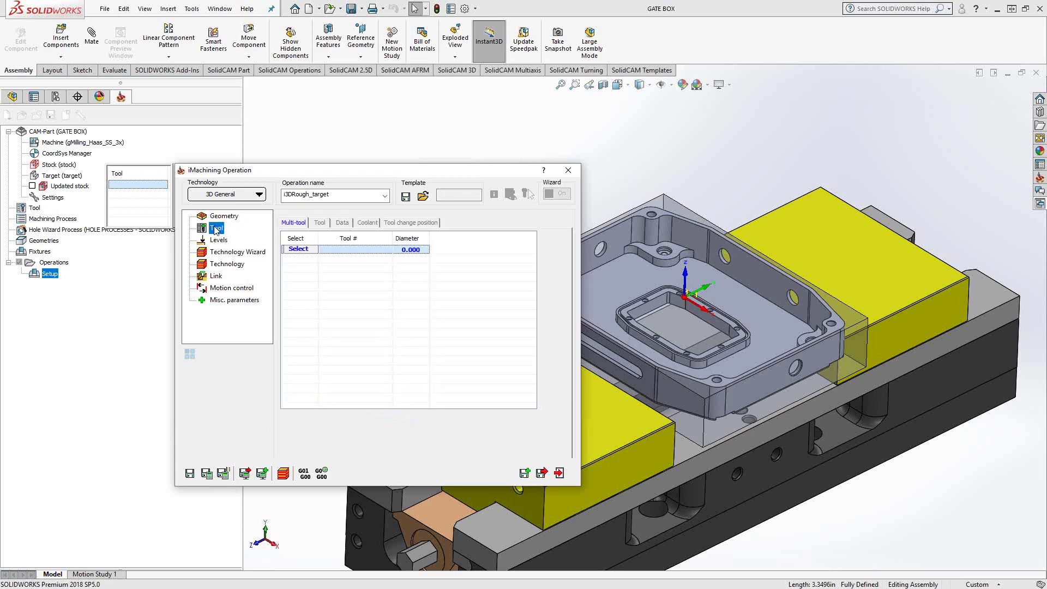
{"action": "left_click", "coordinate": [299, 250]}
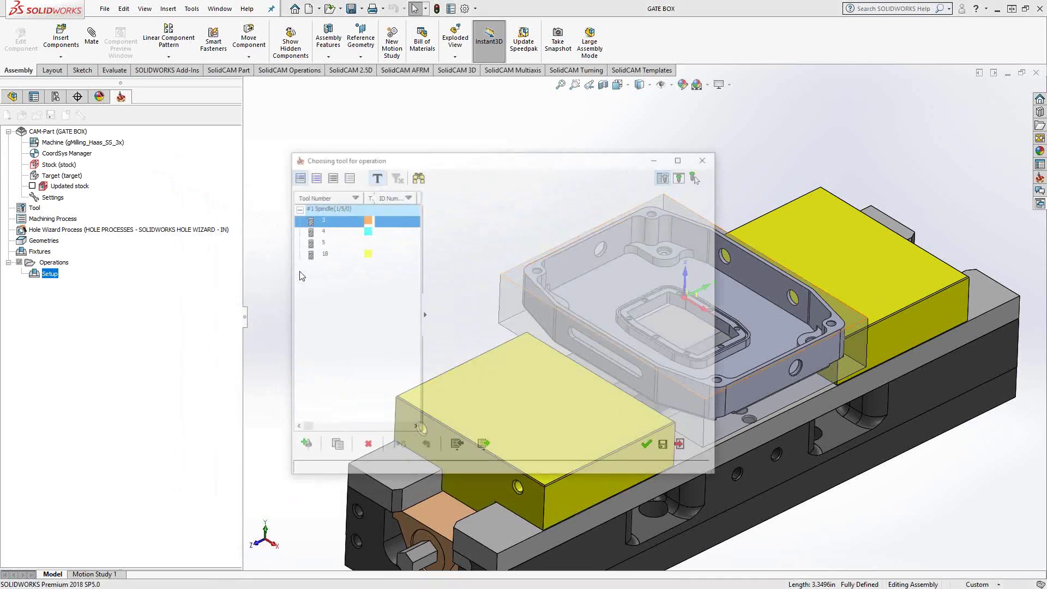
{"action": "left_click", "coordinate": [424, 315]}
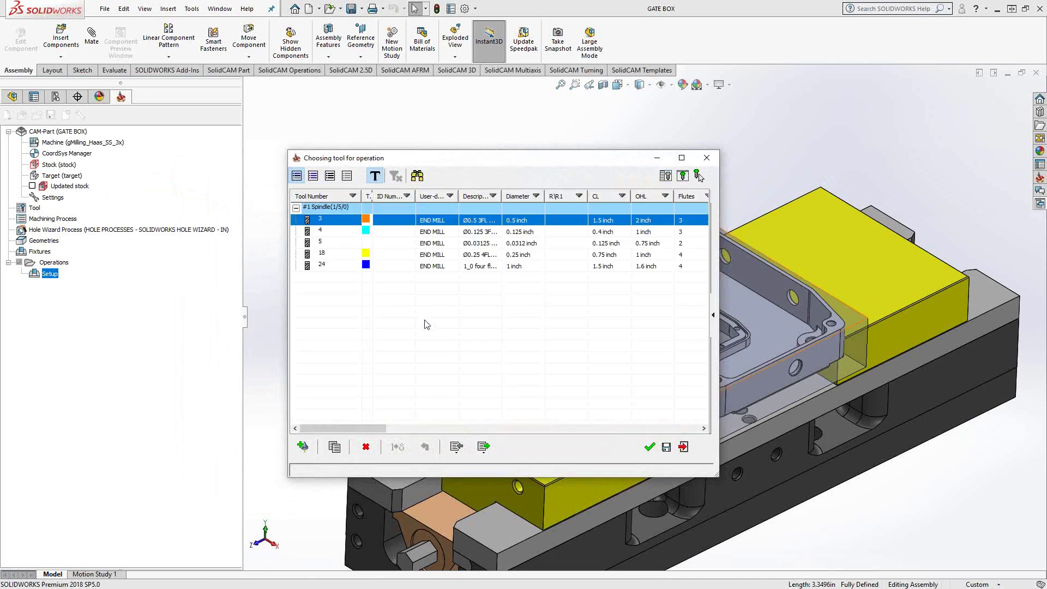
{"action": "left_click", "coordinate": [482, 266]}
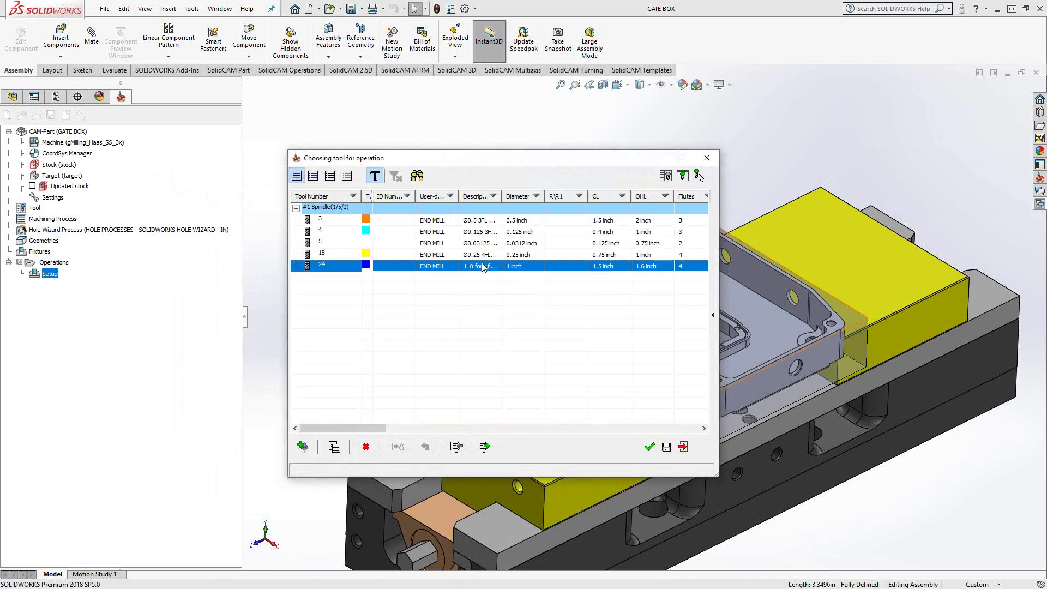
{"action": "left_click", "coordinate": [649, 446]}
{"action": "left_click", "coordinate": [517, 262]}
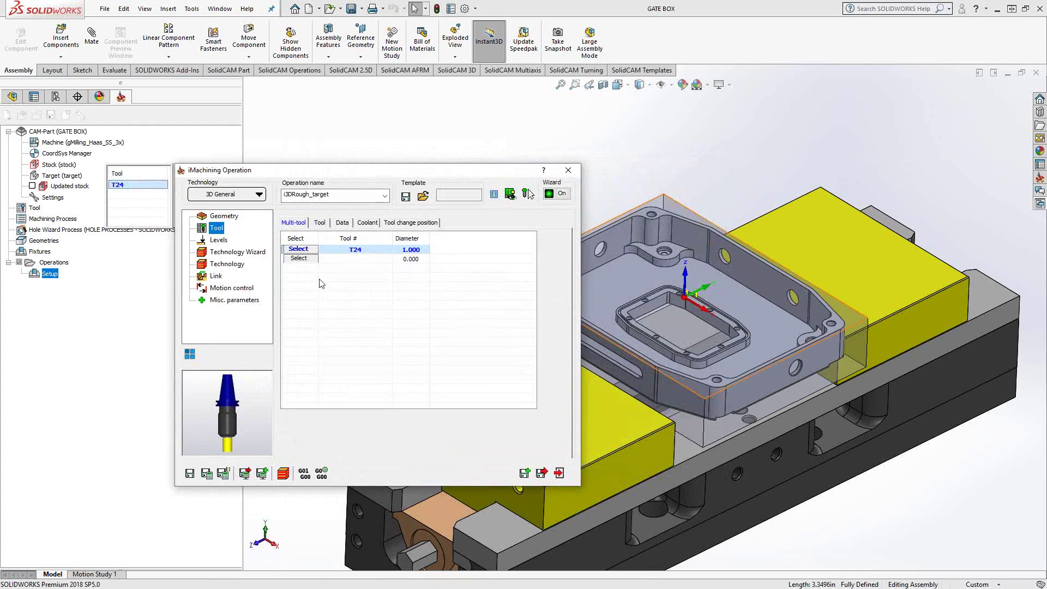
{"action": "left_click", "coordinate": [304, 259]}
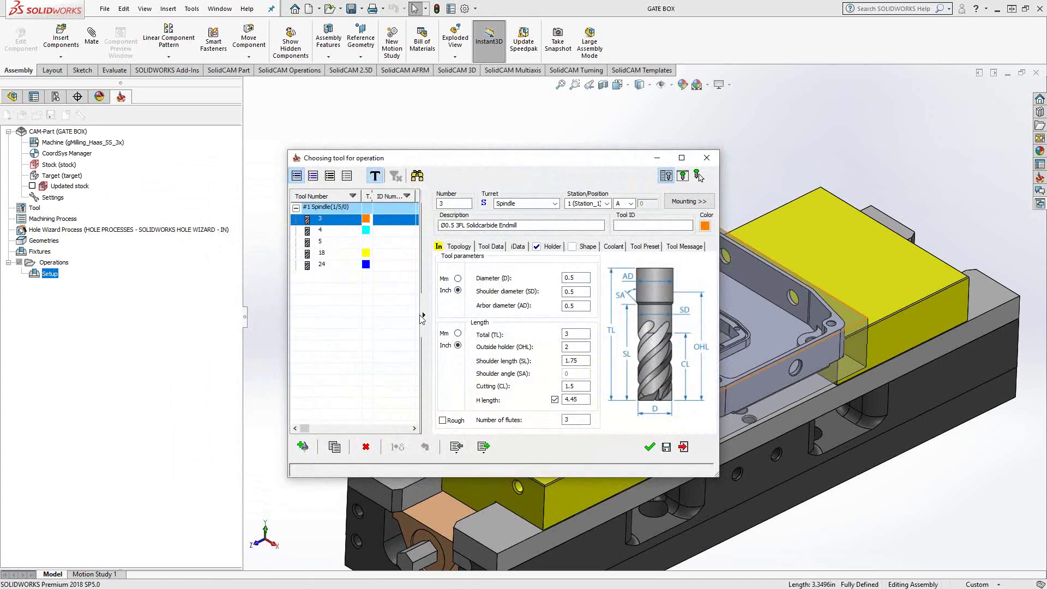
Confirm the 0.5-inch T3 end mill as the second multi-tool after T24.
{"action": "left_click", "coordinate": [425, 317]}
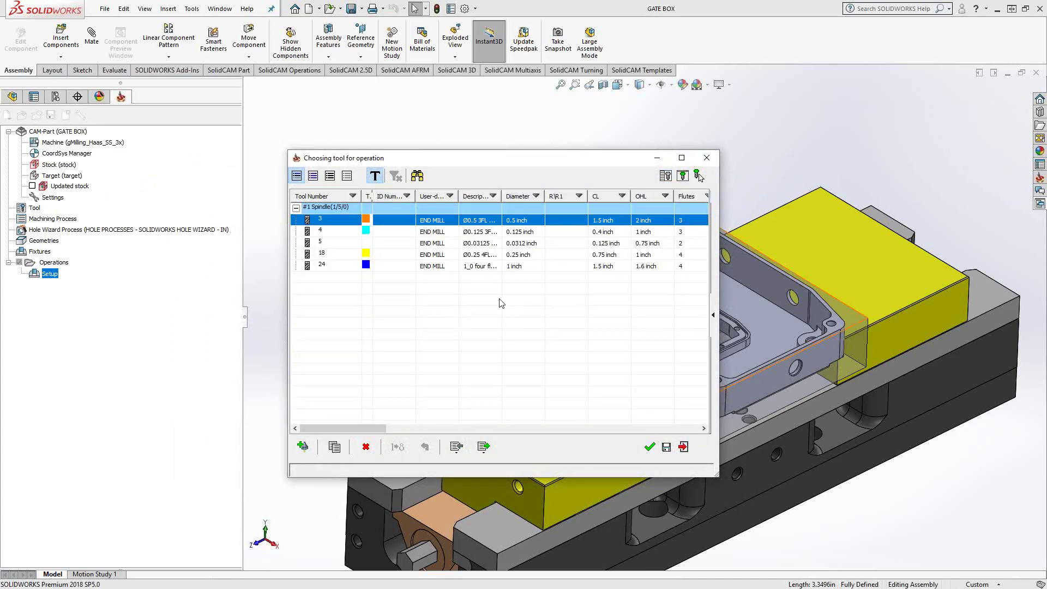
{"action": "left_click", "coordinate": [650, 447]}
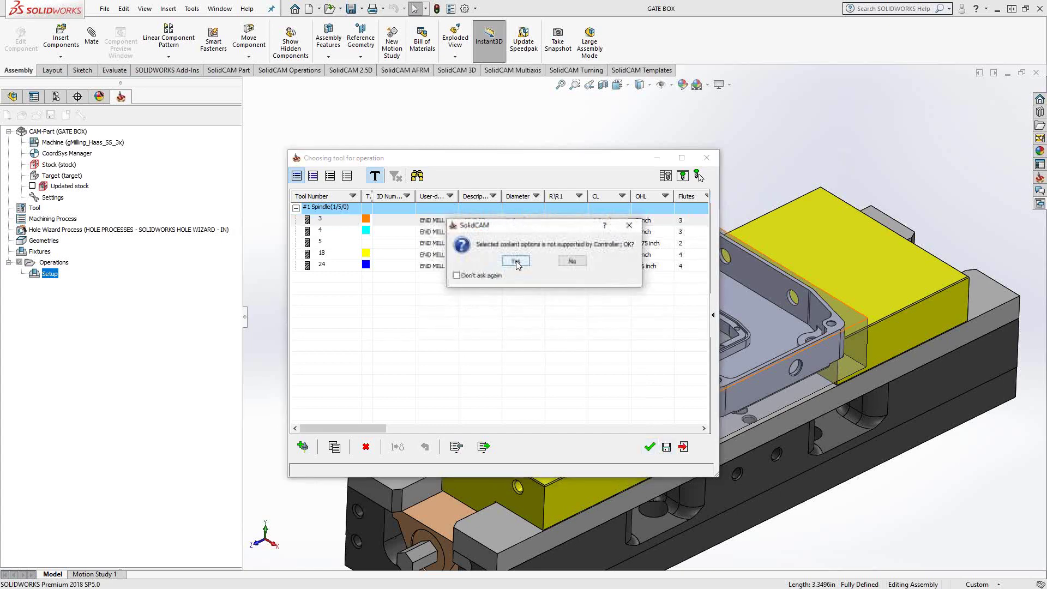
{"action": "left_click", "coordinate": [516, 261]}
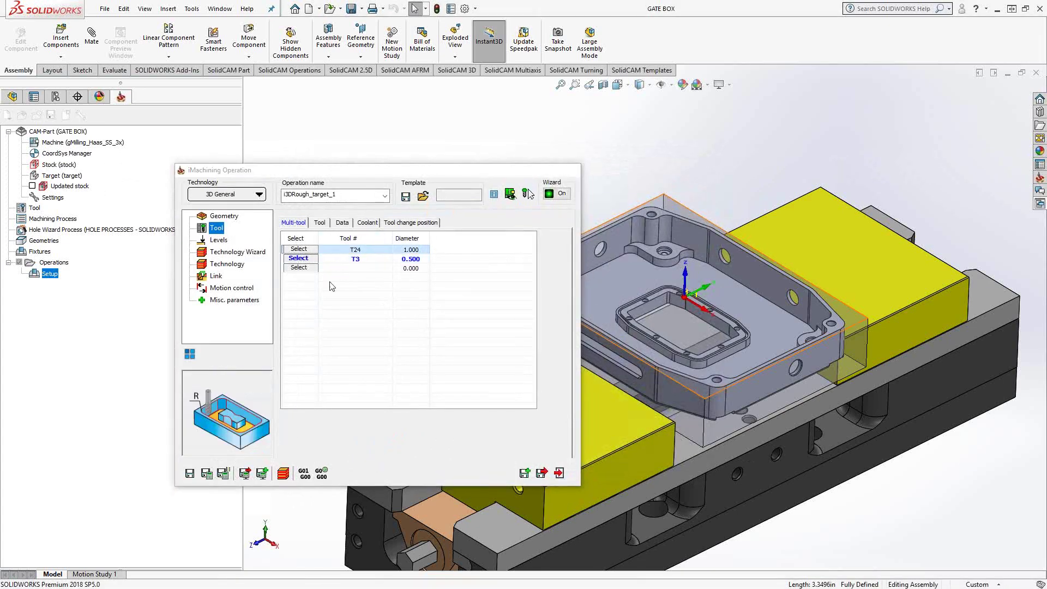
{"action": "key", "text": "Escape"}
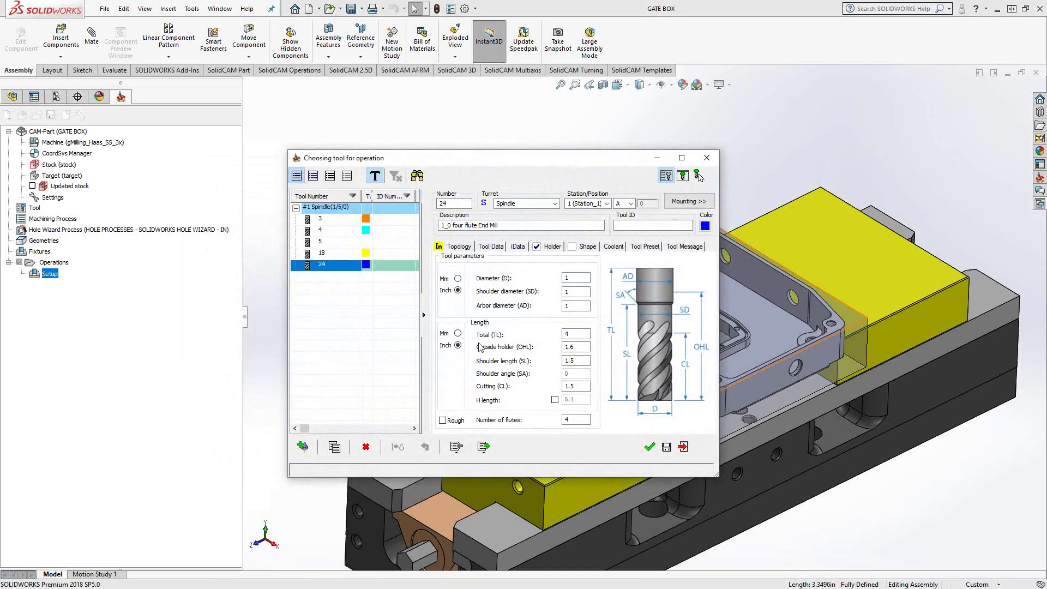
{"action": "left_click", "coordinate": [682, 448]}
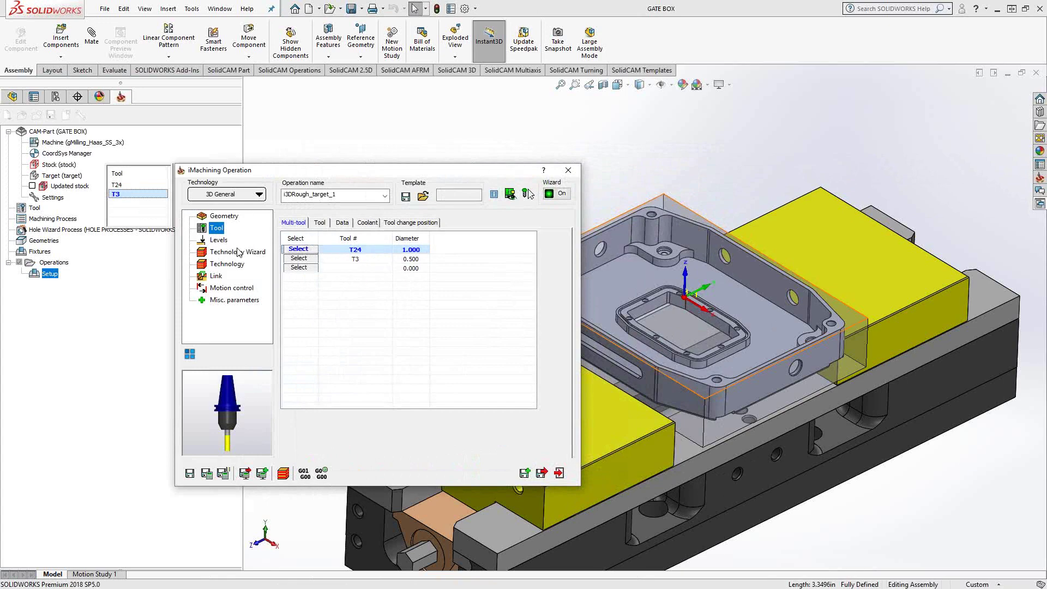
Set milling levels By stock, picking the billet bottom face for a -1.6 lower level.
{"action": "left_click", "coordinate": [218, 240]}
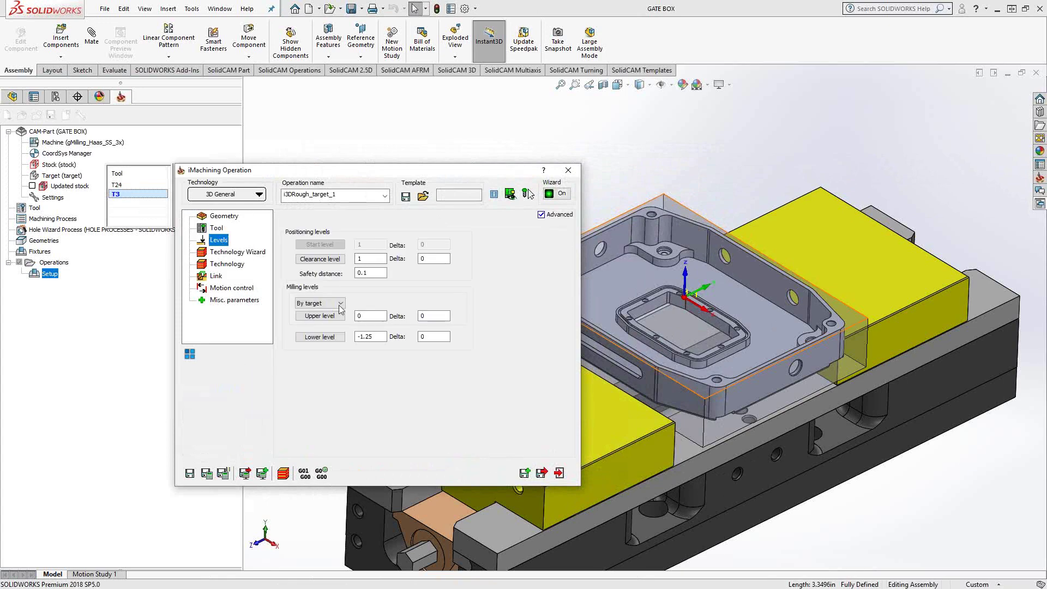
{"action": "left_click", "coordinate": [341, 303]}
{"action": "left_click", "coordinate": [328, 316]}
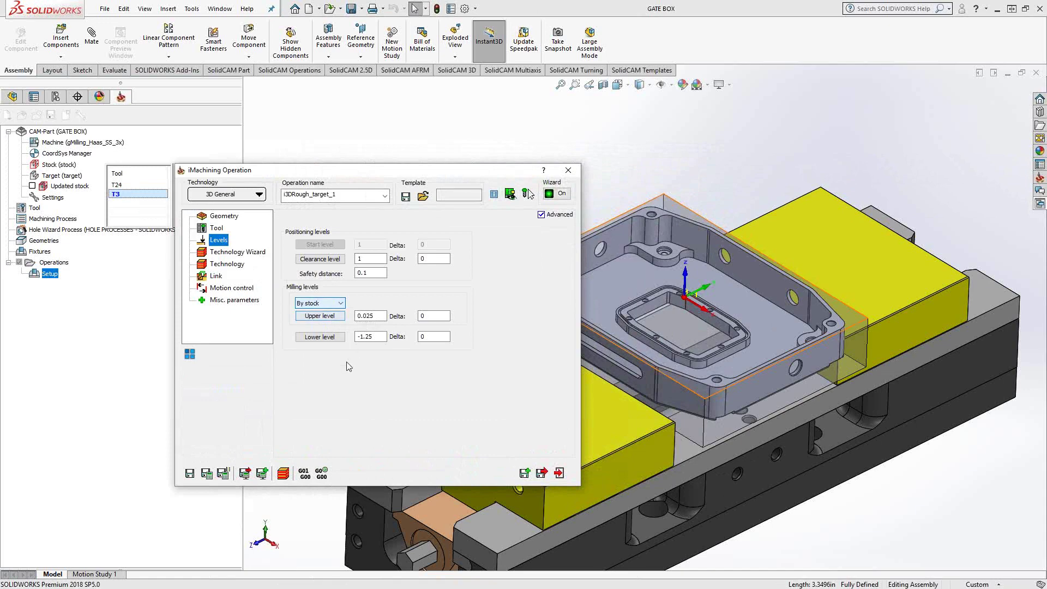
{"action": "left_click", "coordinate": [328, 337]}
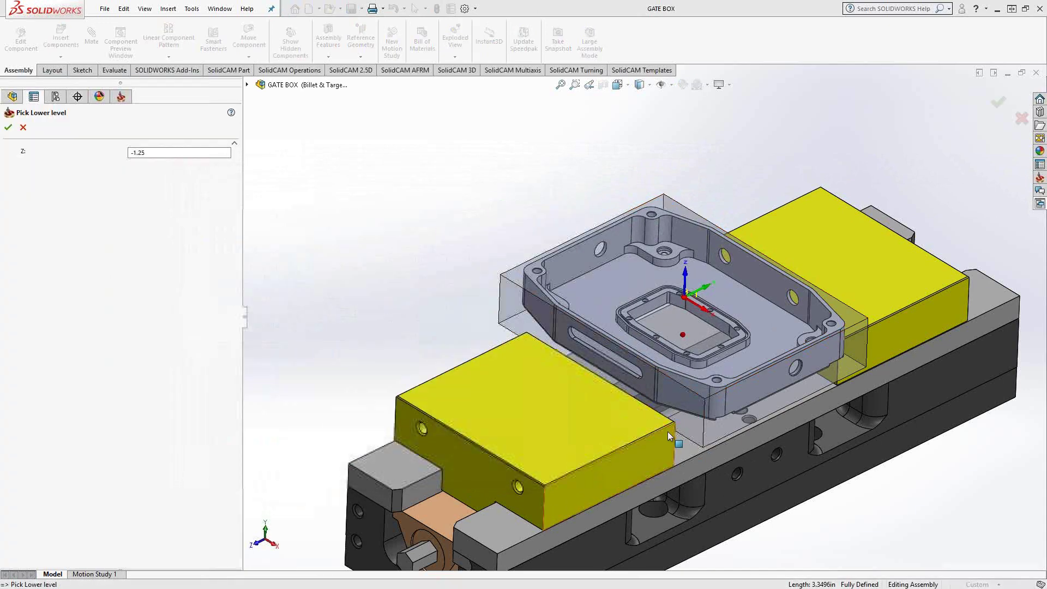
{"action": "middle_click_drag", "start_coordinate": [599, 382], "coordinate": [600, 289]}
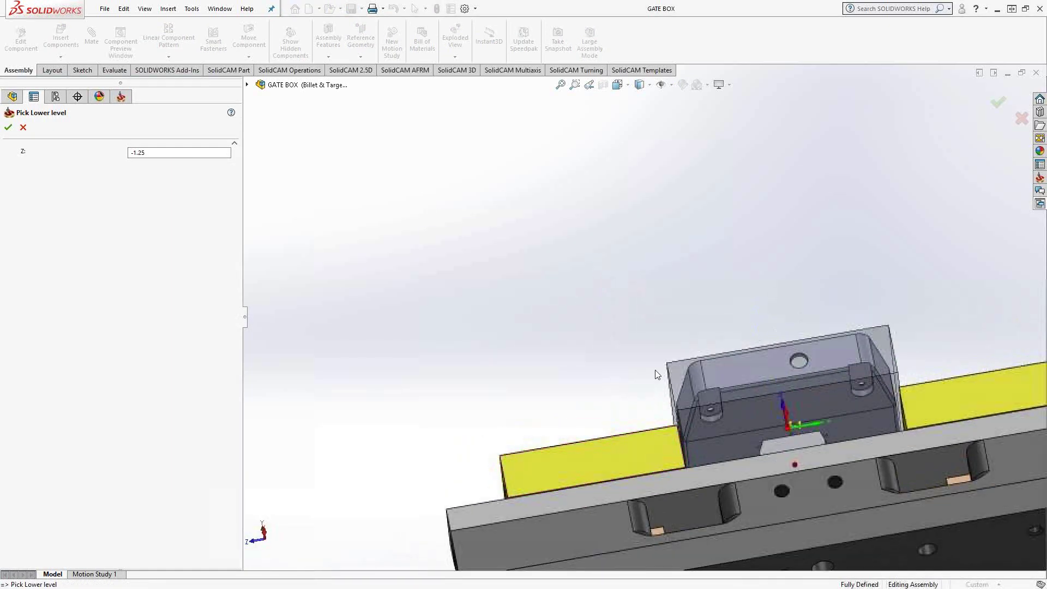
{"action": "left_click", "coordinate": [722, 443]}
{"action": "middle_click_drag", "start_coordinate": [587, 329], "coordinate": [545, 306]}
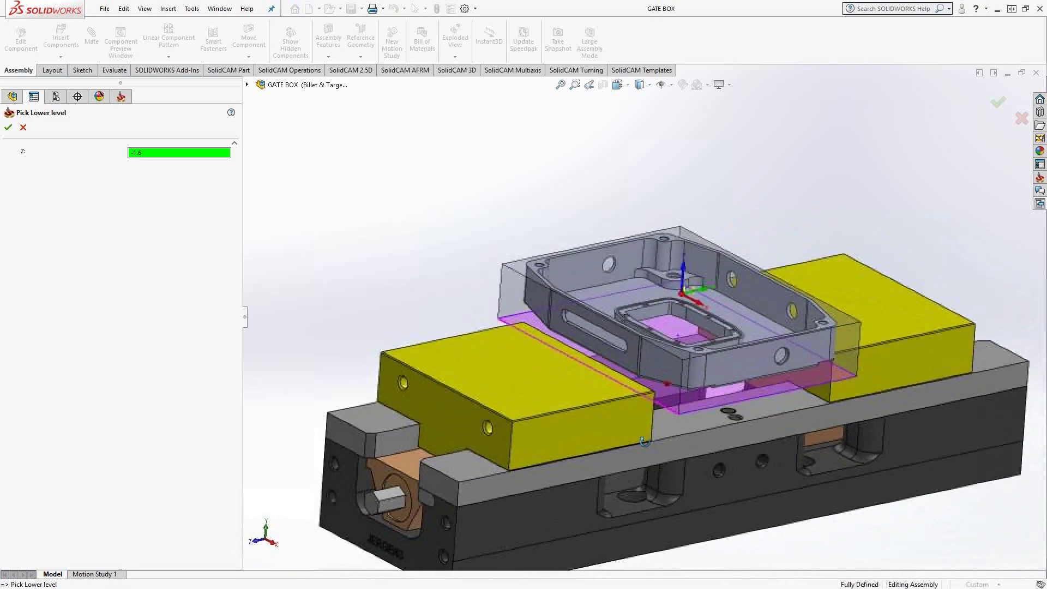
{"action": "left_click", "coordinate": [8, 129]}
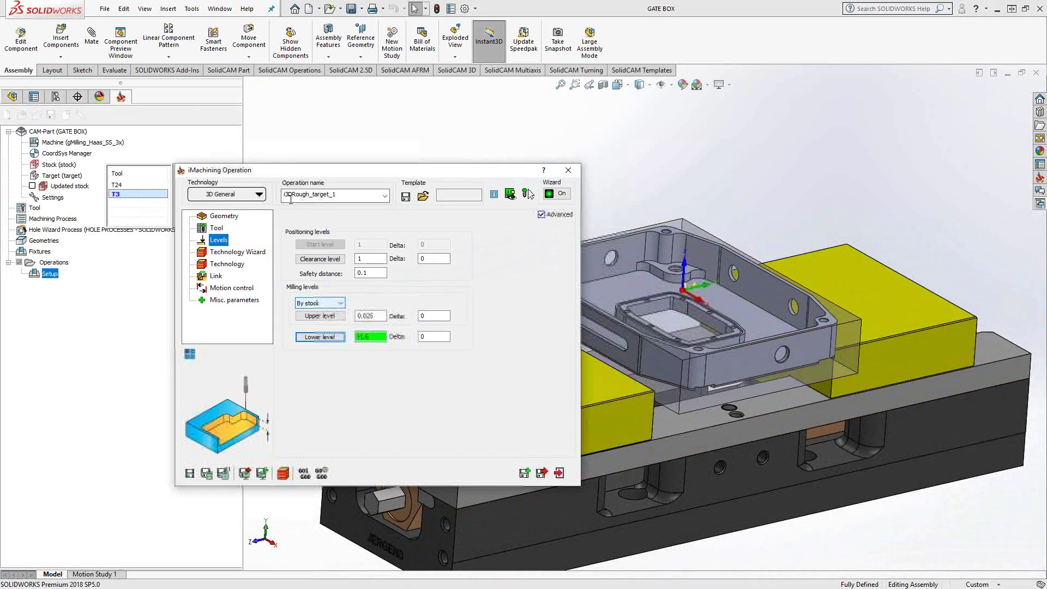
Accept the 0.025 upper level above the coordinate system for the T24 tool.
{"action": "left_click", "coordinate": [320, 337]}
{"action": "left_click", "coordinate": [138, 185]}
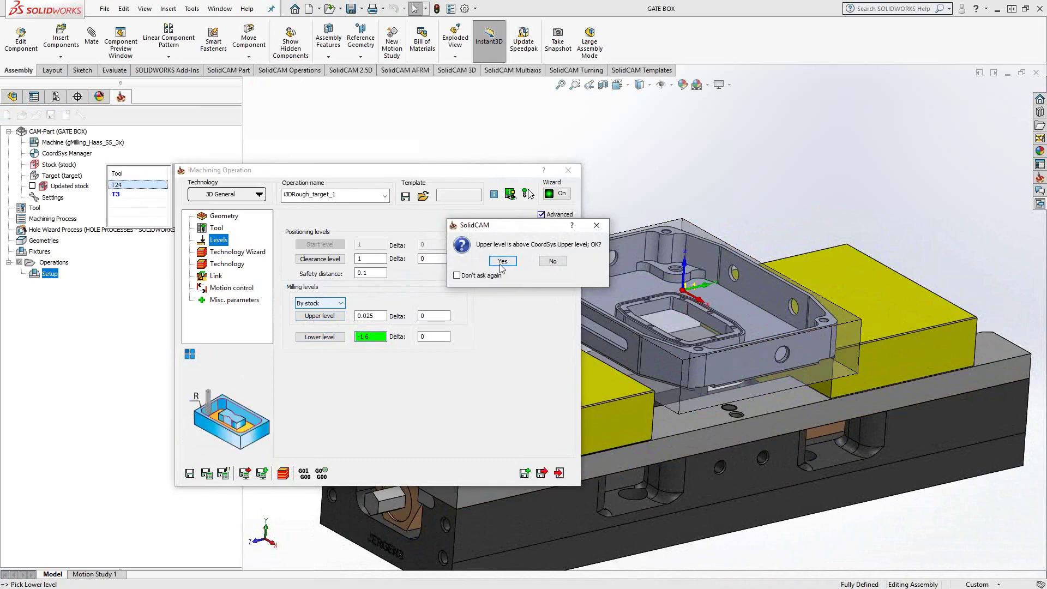
{"action": "left_click", "coordinate": [501, 263]}
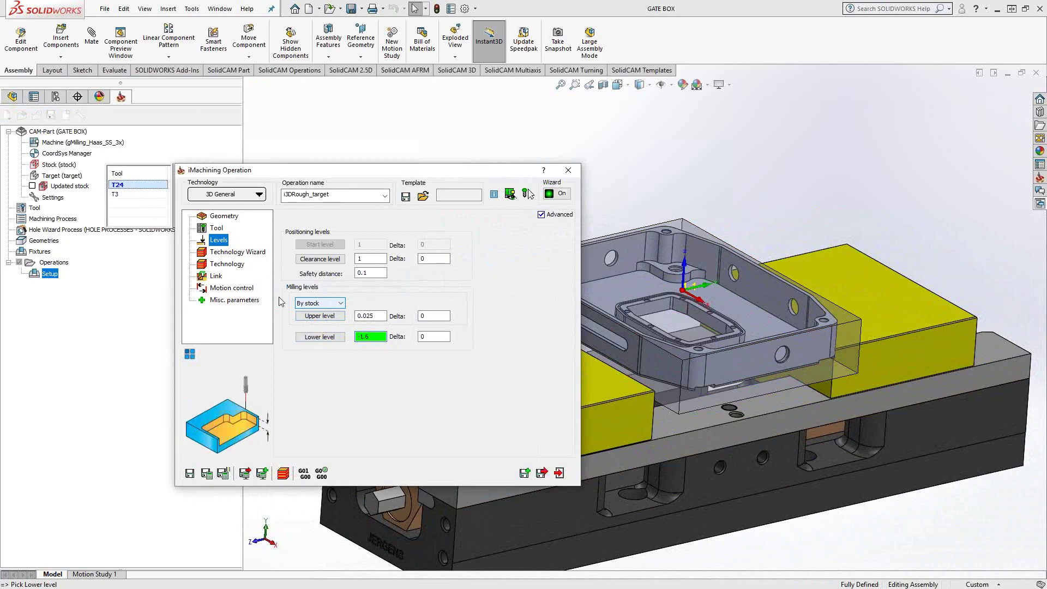
{"action": "left_click", "coordinate": [239, 252]}
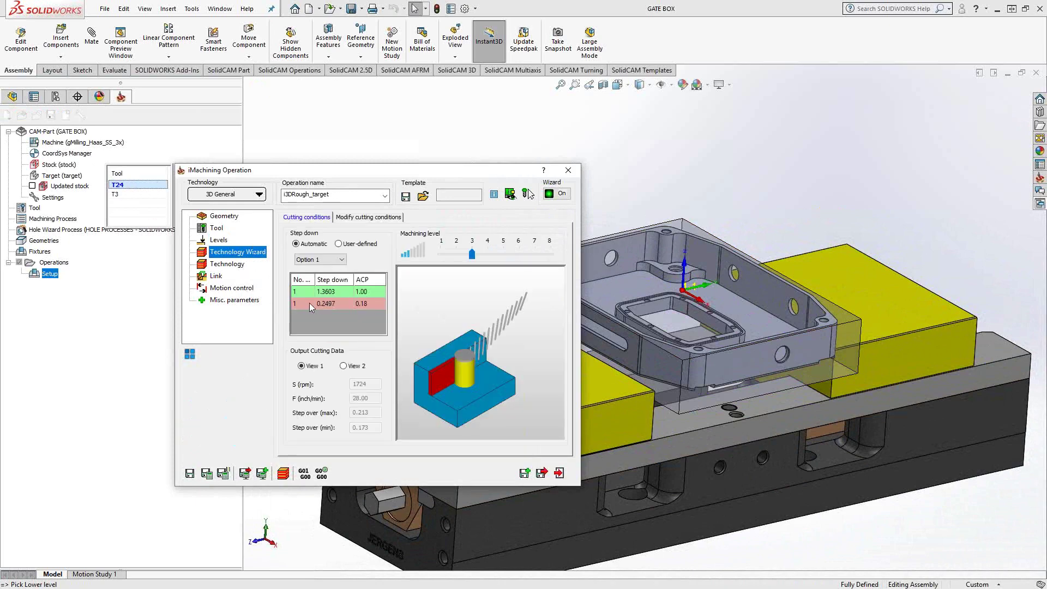
Raise T24's Technology Wizard machining level to 8 (2104 rpm, 51 in/min feed).
{"action": "left_click_drag", "start_coordinate": [473, 260], "coordinate": [549, 256]}
{"action": "left_click", "coordinate": [369, 217]}
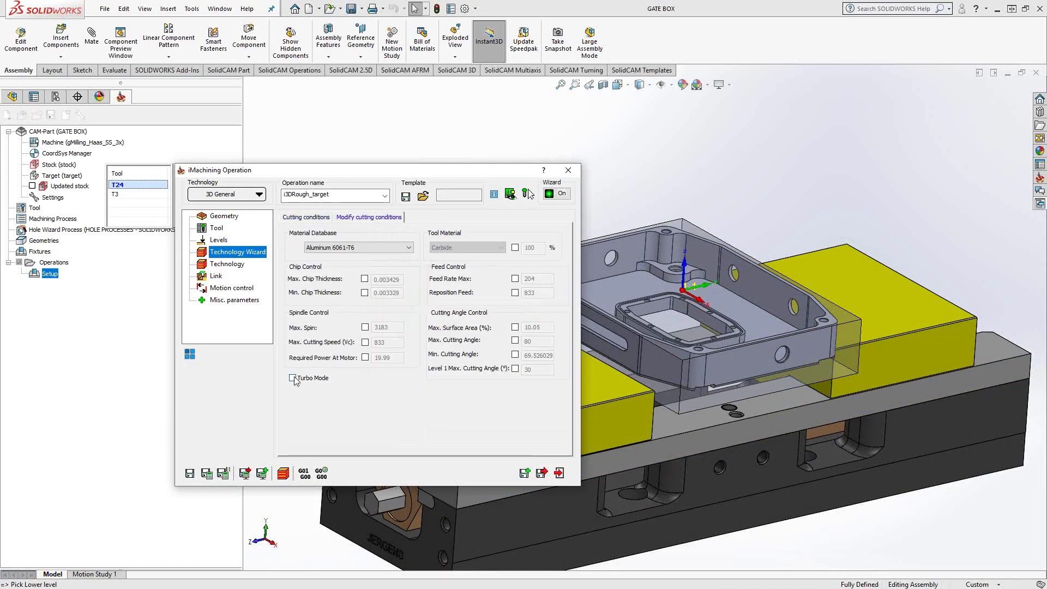
{"action": "left_click", "coordinate": [290, 219]}
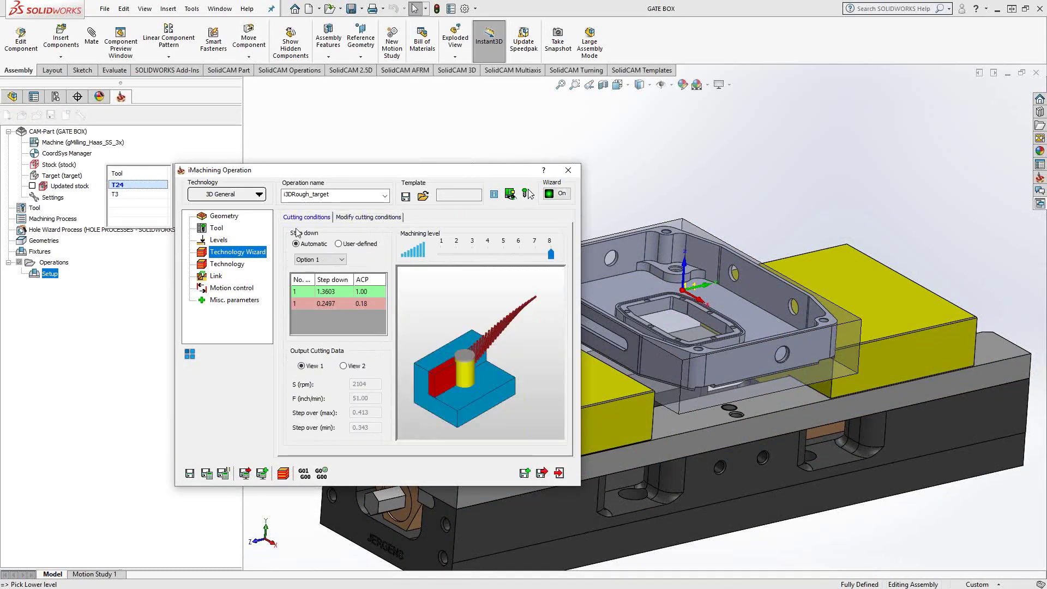
Set T24's wall and floor offsets to 0.01 and a .01 scallop for rest-rough step-up.
{"action": "left_click", "coordinate": [226, 265]}
{"action": "left_click_drag", "start_coordinate": [538, 241], "coordinate": [477, 249]}
{"action": "type", "text": ".01"}
{"action": "left_click_drag", "start_coordinate": [542, 264], "coordinate": [506, 270]}
{"action": "type", "text": "0.01"}
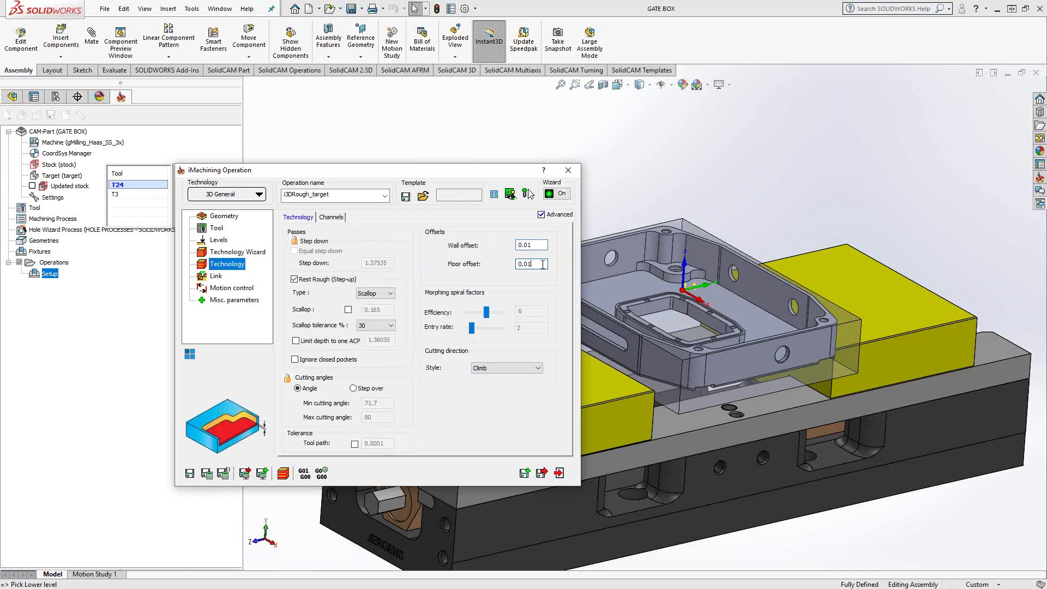
{"action": "left_click", "coordinate": [348, 310]}
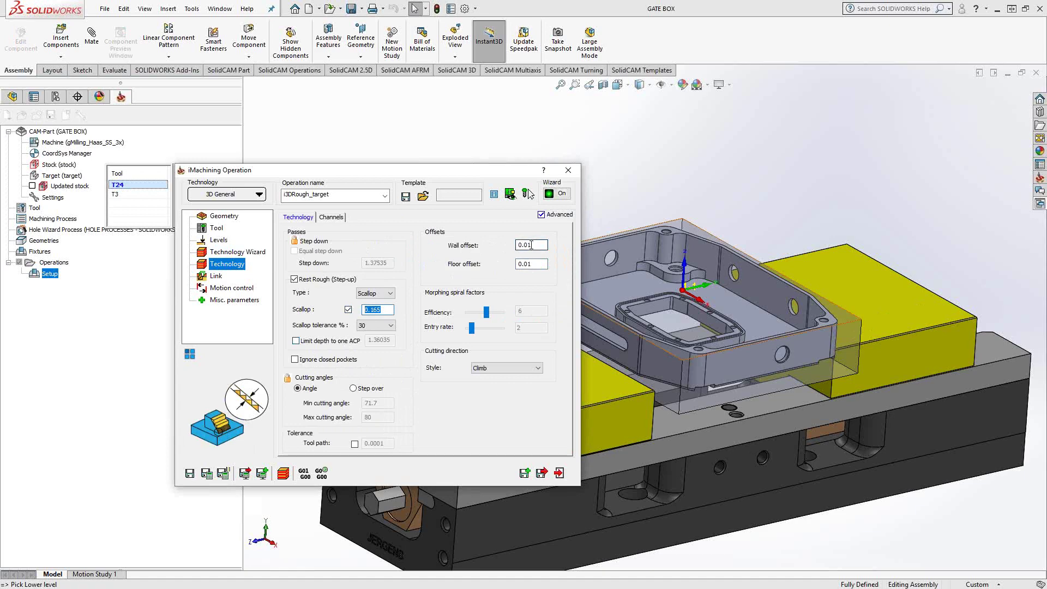
{"action": "mouse_move", "coordinate": [534, 246]}
{"action": "mouse_move", "coordinate": [390, 310]}
{"action": "type", "text": ".01"}
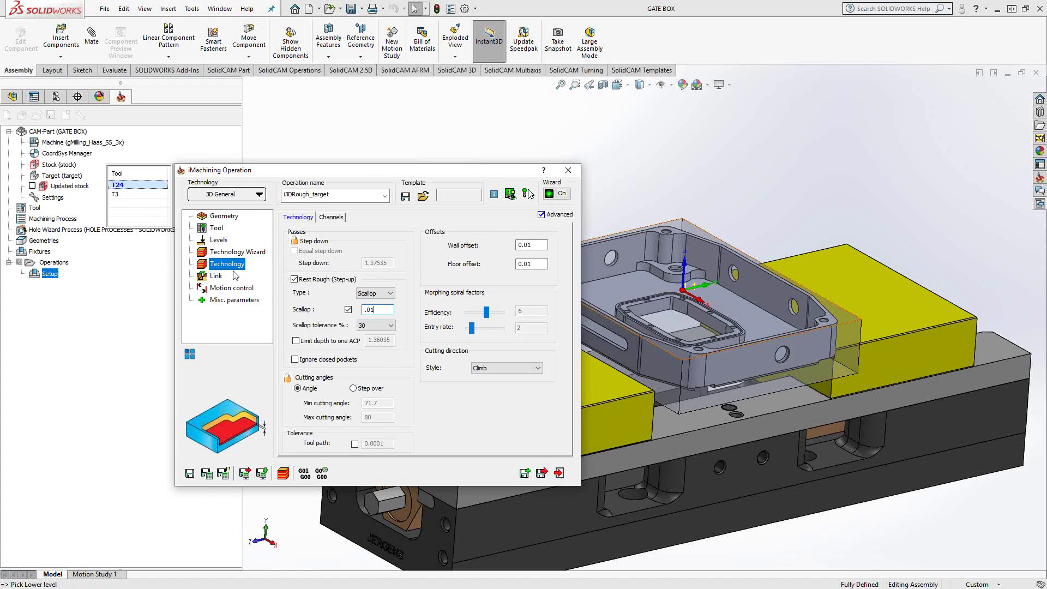
{"action": "left_click", "coordinate": [218, 240]}
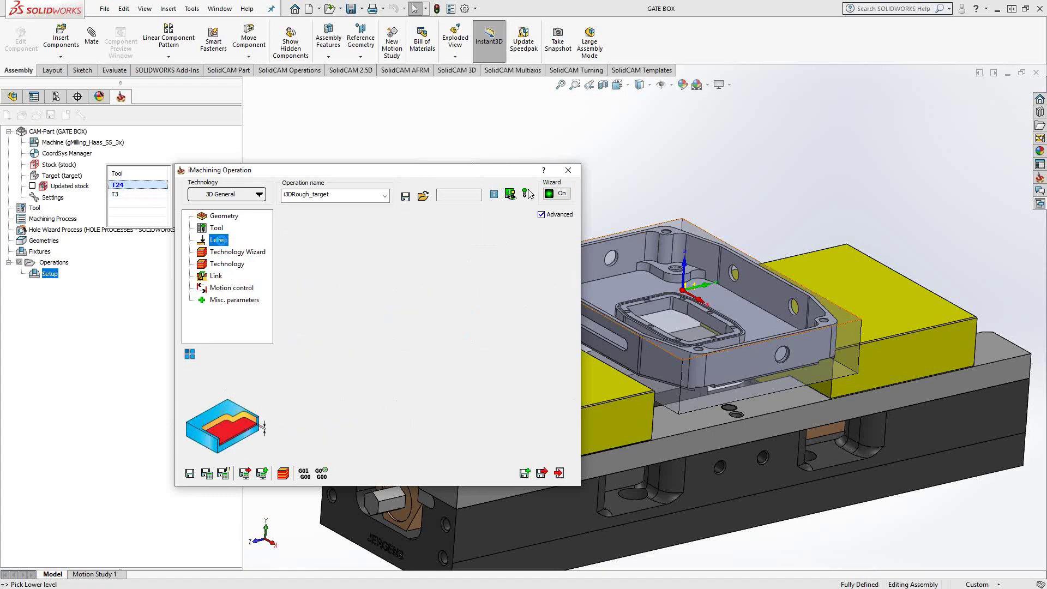
Review the T3 and T24 cutting conditions and turn on Turbo Mode for the T3 pass.
{"action": "left_click", "coordinate": [123, 195]}
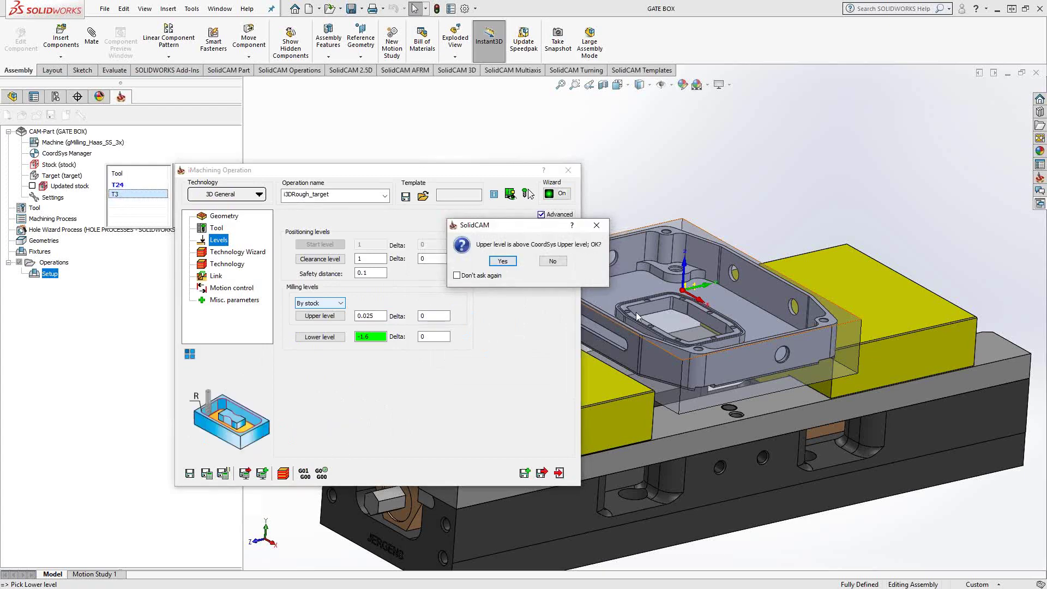
{"action": "left_click", "coordinate": [502, 261]}
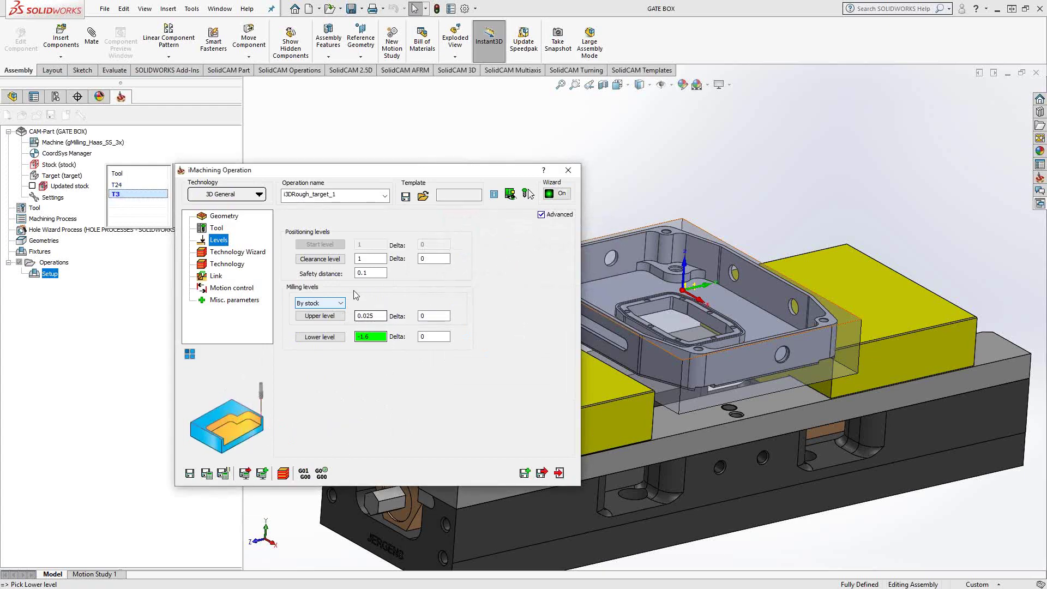
{"action": "left_click", "coordinate": [243, 254]}
{"action": "left_click", "coordinate": [124, 185]}
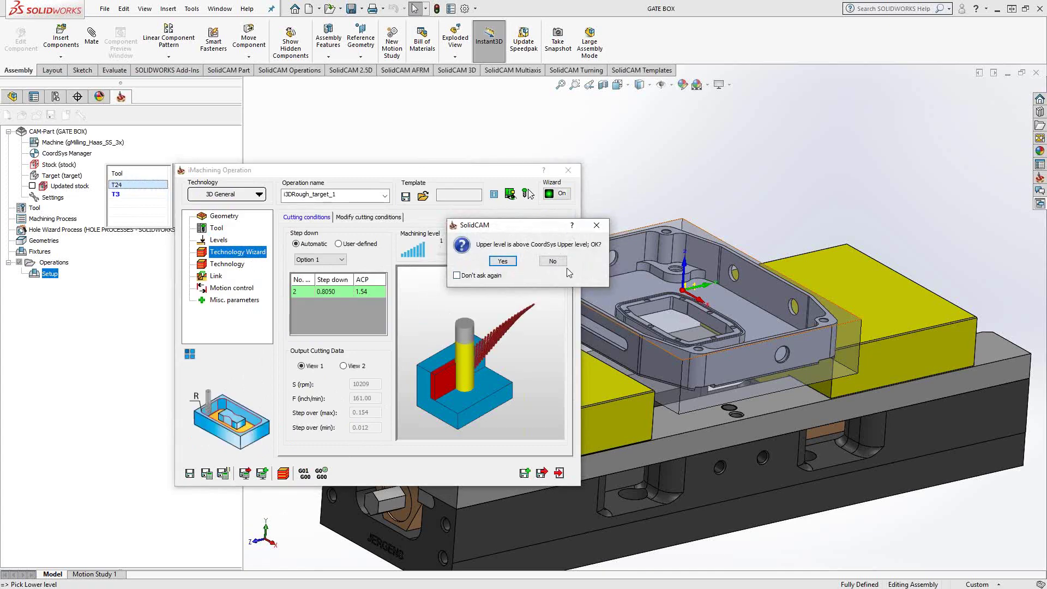
{"action": "left_click", "coordinate": [502, 262]}
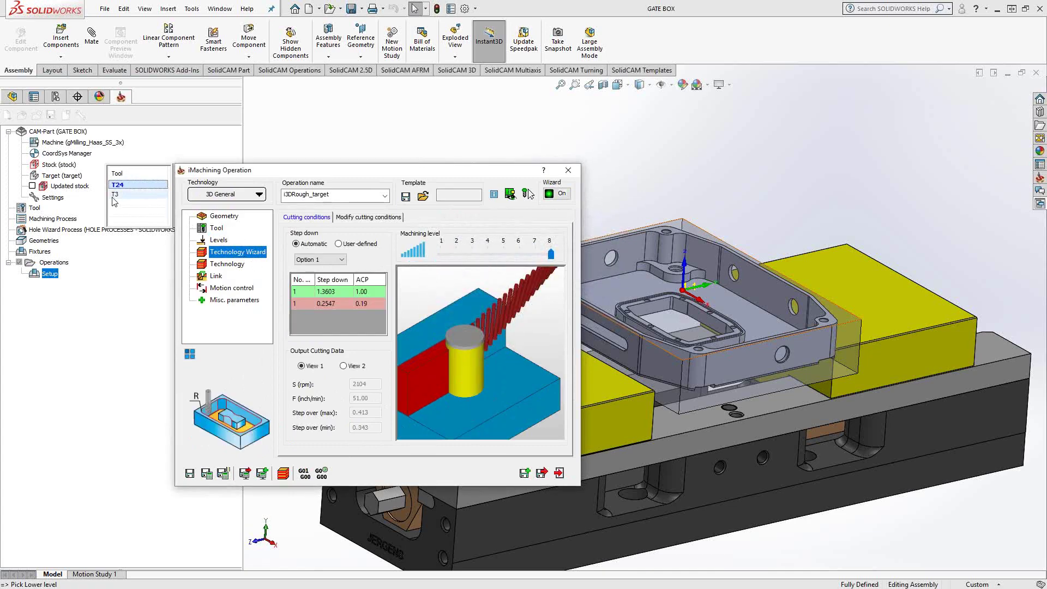
{"action": "left_click", "coordinate": [352, 218]}
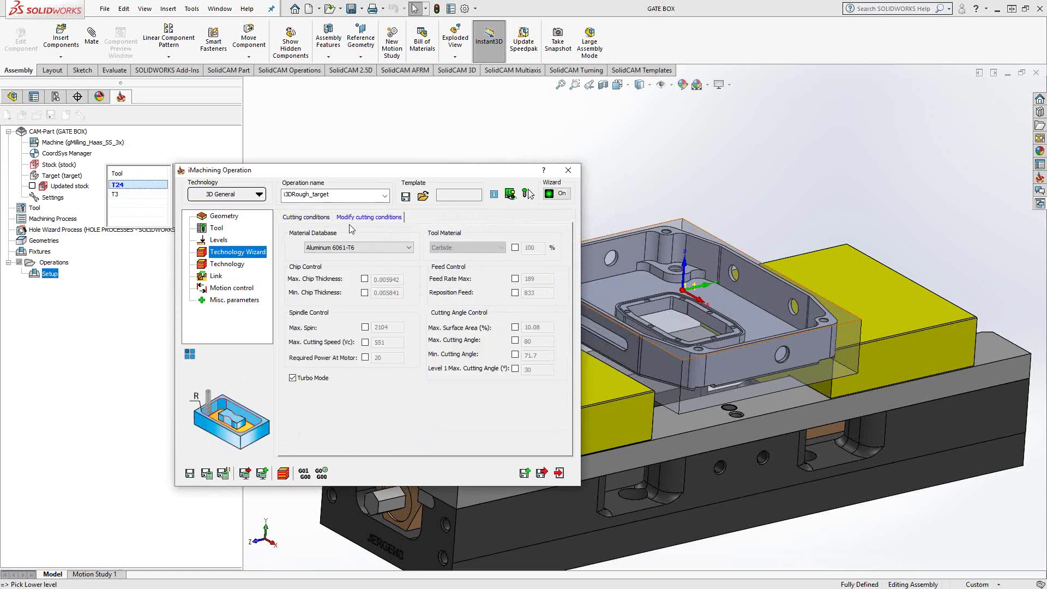
{"action": "left_click", "coordinate": [127, 195]}
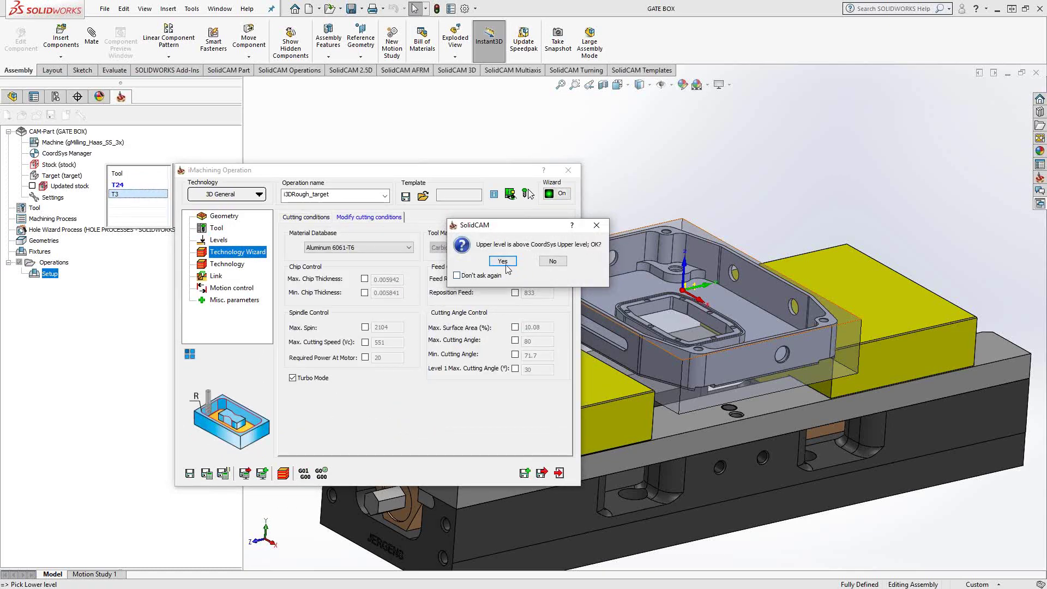
{"action": "left_click", "coordinate": [507, 265]}
{"action": "left_click", "coordinate": [298, 218]}
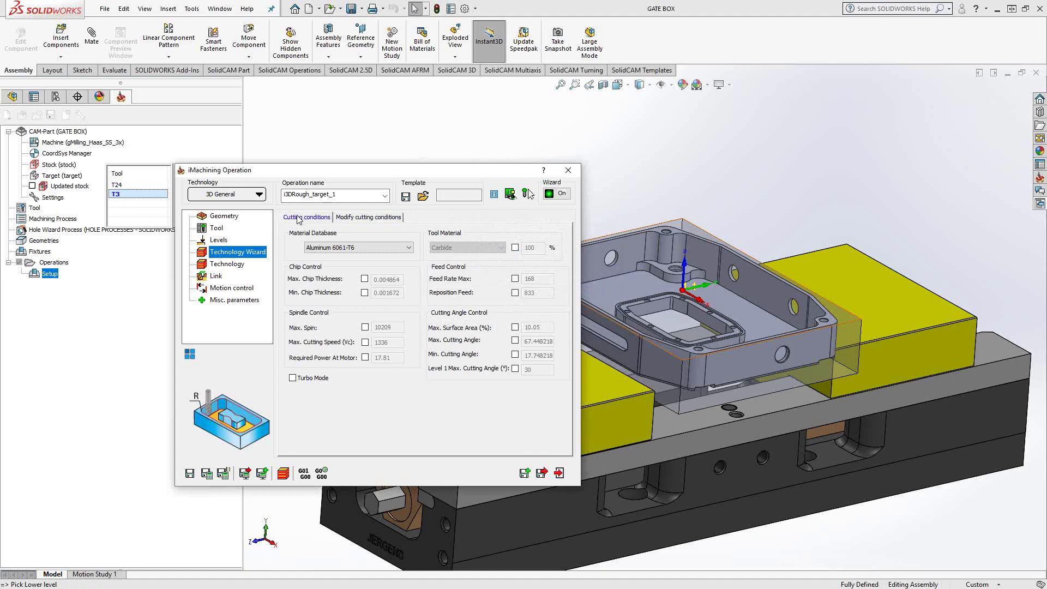
{"action": "left_click", "coordinate": [352, 218]}
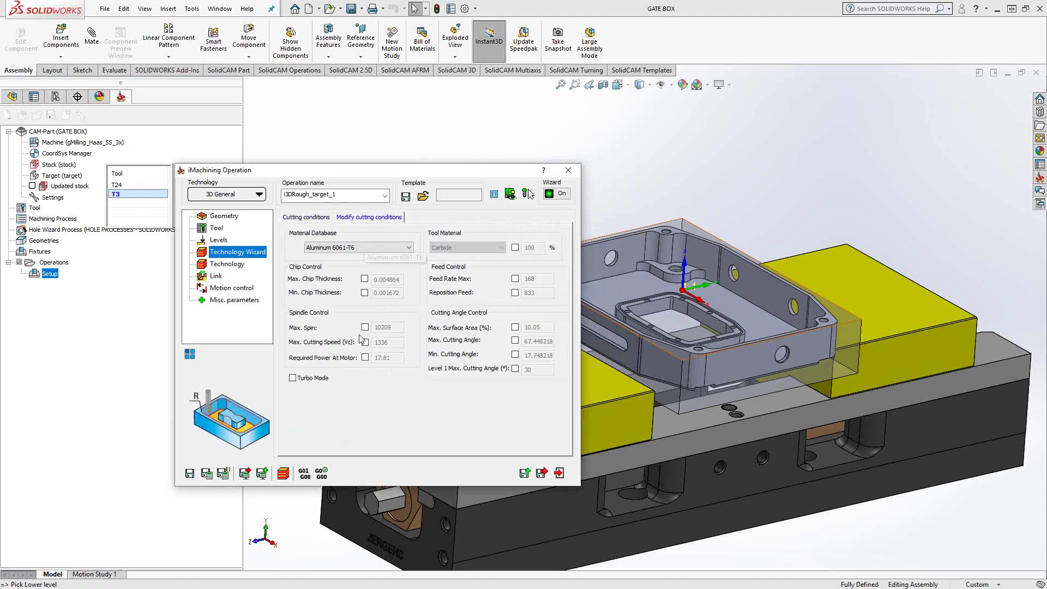
{"action": "left_click", "coordinate": [293, 378]}
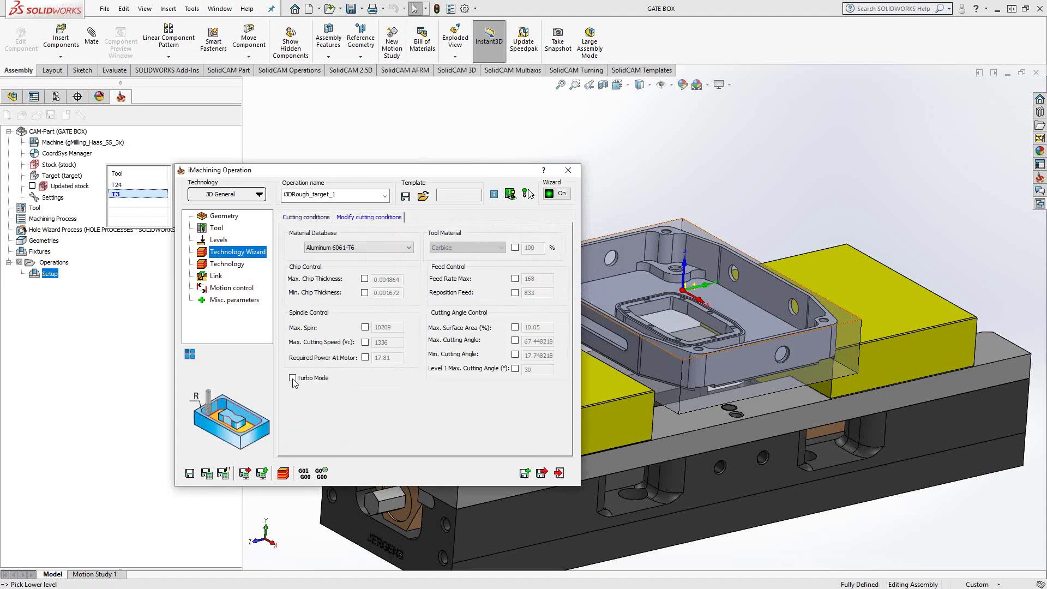
{"action": "left_click", "coordinate": [298, 218]}
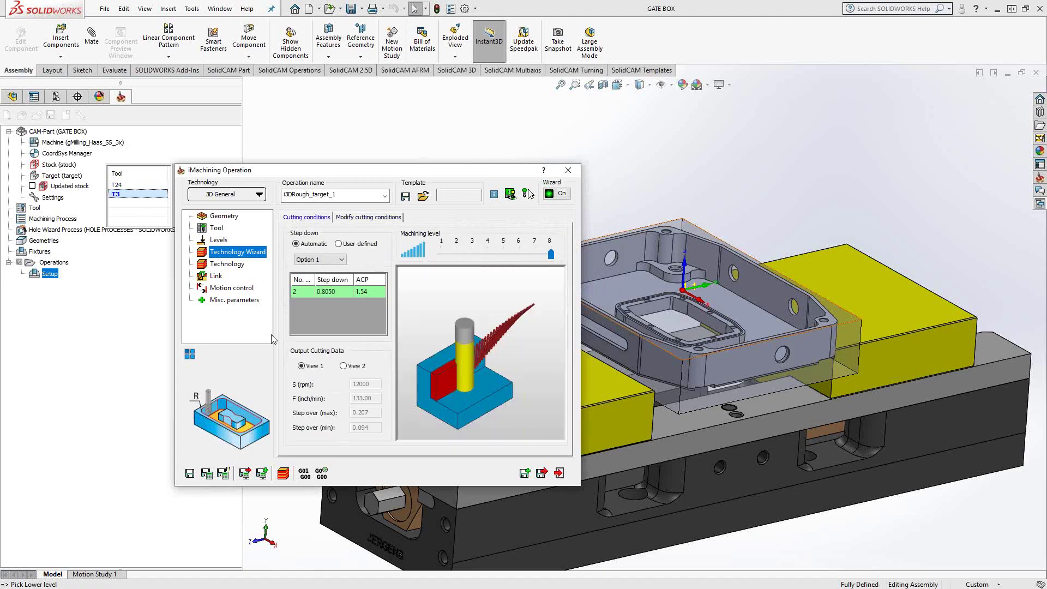
Set T3's wall and floor offsets to 0.01 with a fixed 0.01 scallop.
{"action": "left_click", "coordinate": [228, 265]}
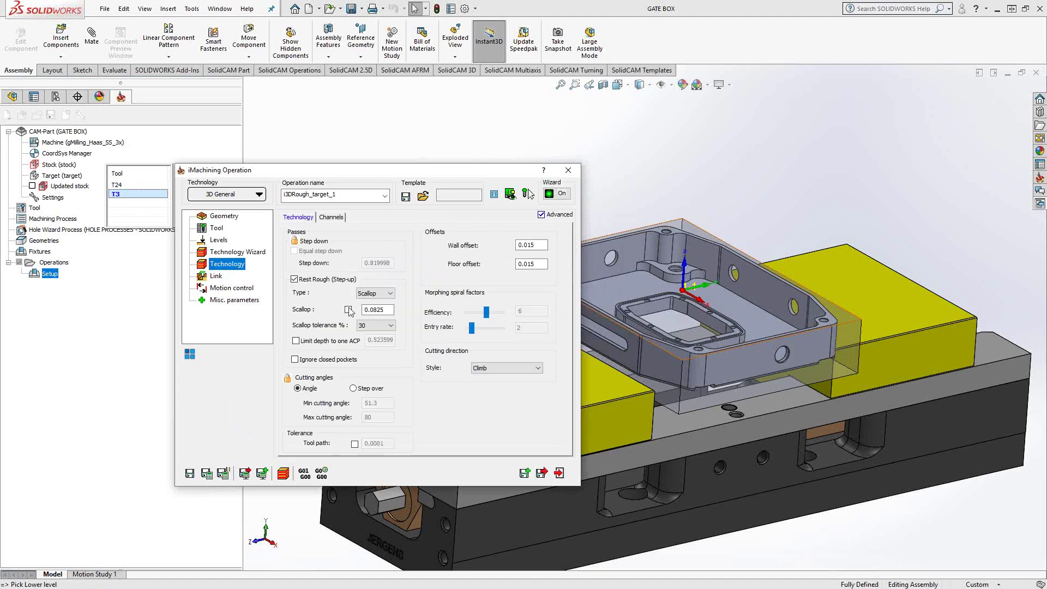
{"action": "double_click", "coordinate": [535, 246]}
{"action": "type", "text": ".01"}
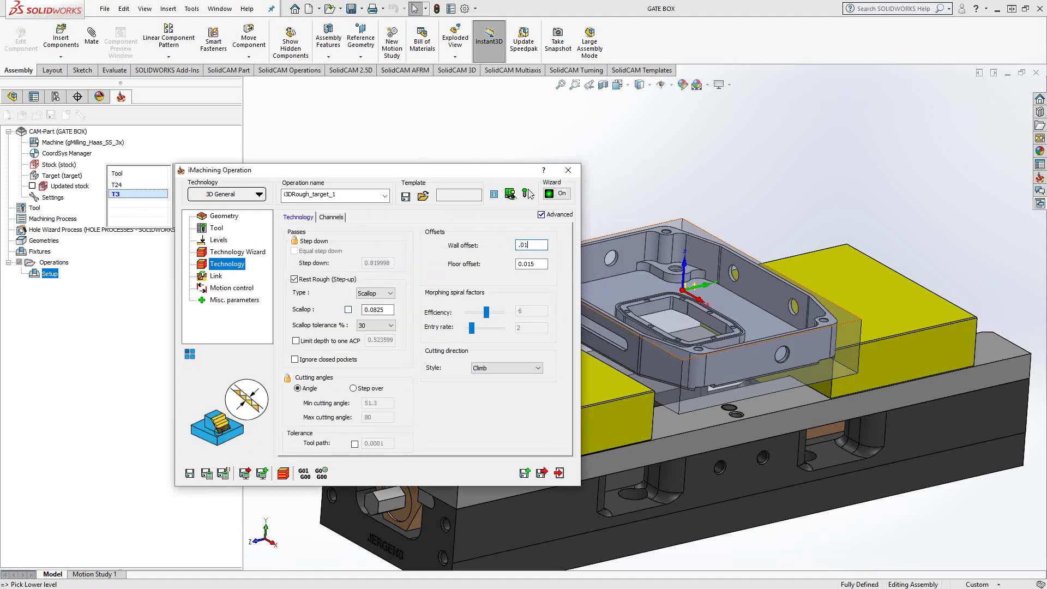
{"action": "key", "text": "Tab"}
{"action": "type", "text": ".01"}
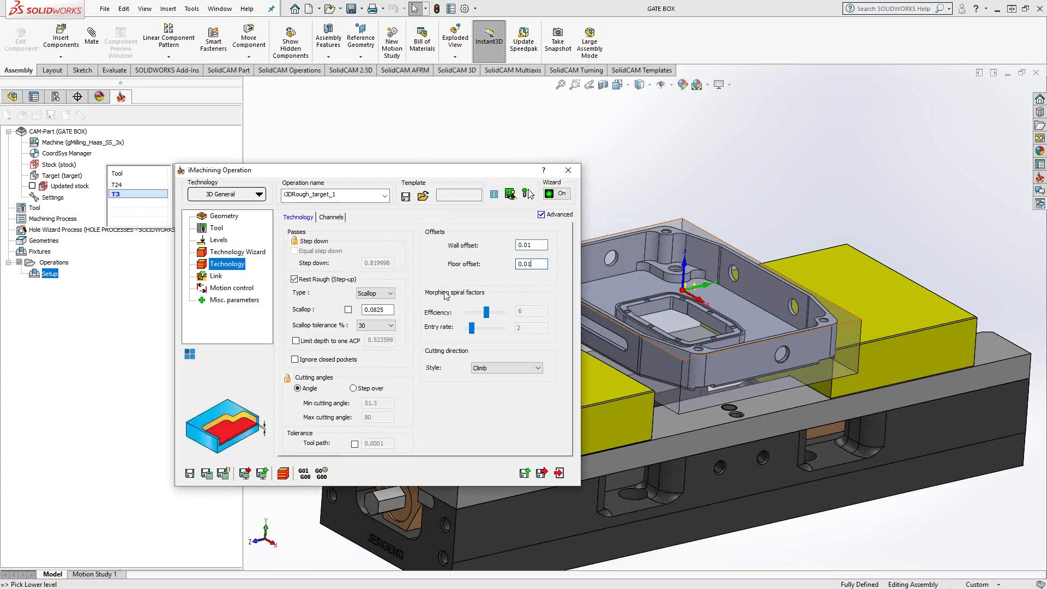
{"action": "double_click", "coordinate": [376, 309]}
{"action": "type", "text": ".01"}
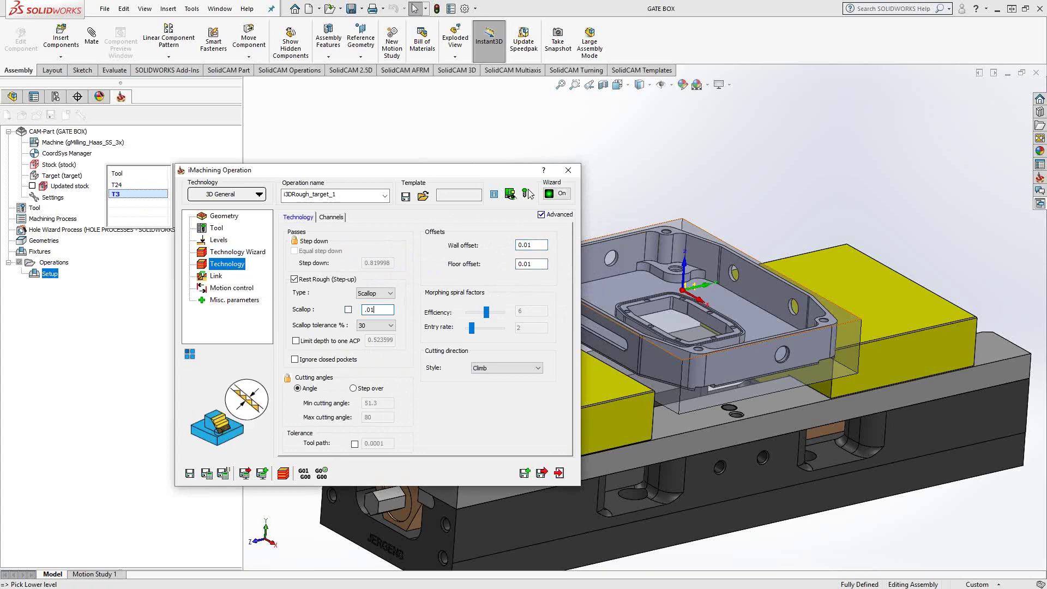
{"action": "left_click", "coordinate": [348, 310]}
{"action": "left_click", "coordinate": [209, 473]}
Calculate the roughing, accepting the upper-level warnings for T24 and T3, then close the dialog.
{"action": "left_click", "coordinate": [501, 262]}
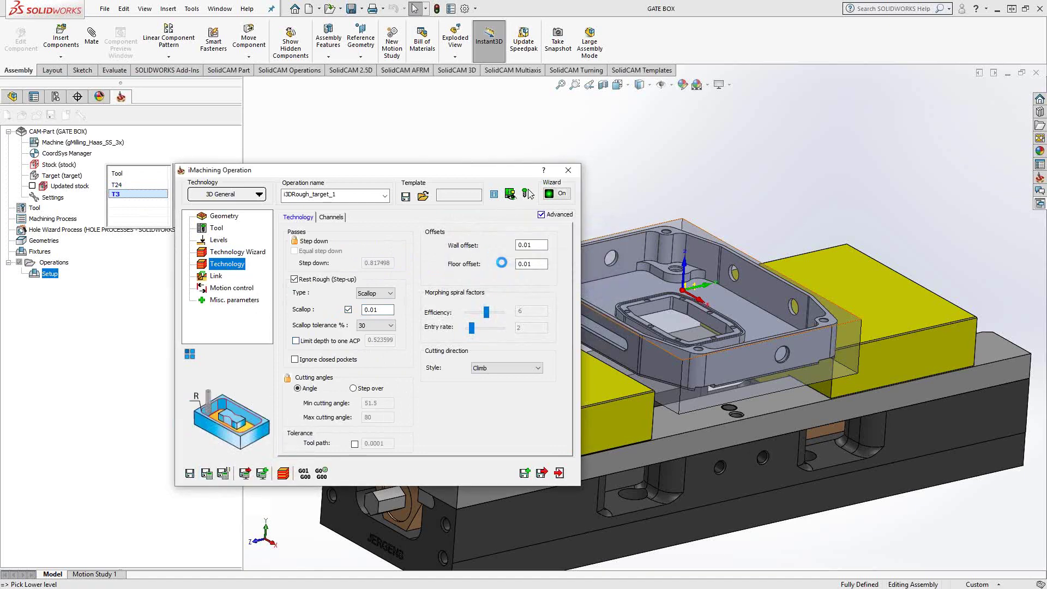
{"action": "left_click", "coordinate": [502, 263]}
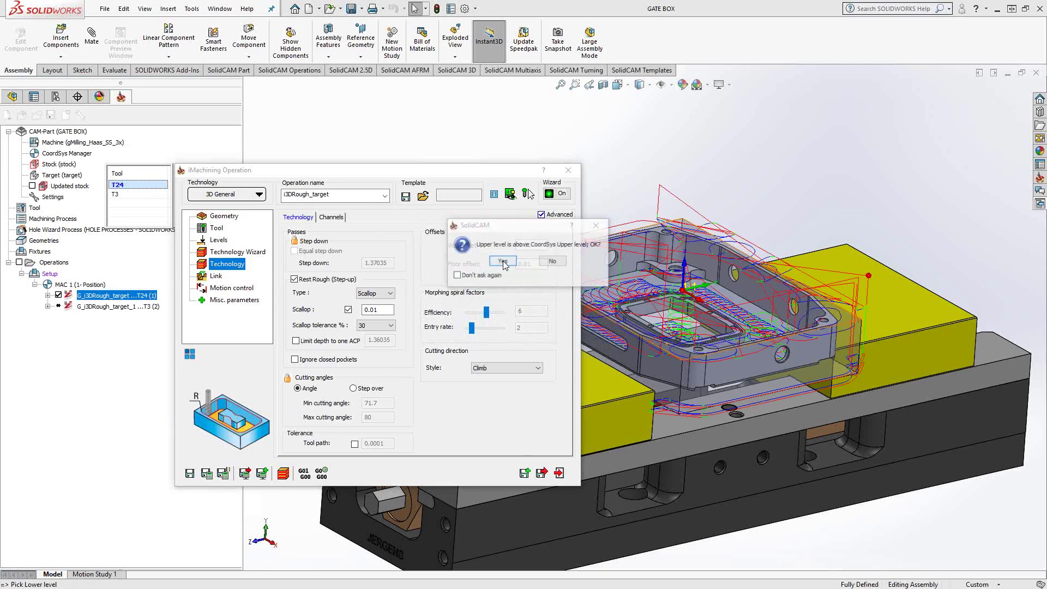
{"action": "left_click", "coordinate": [502, 262]}
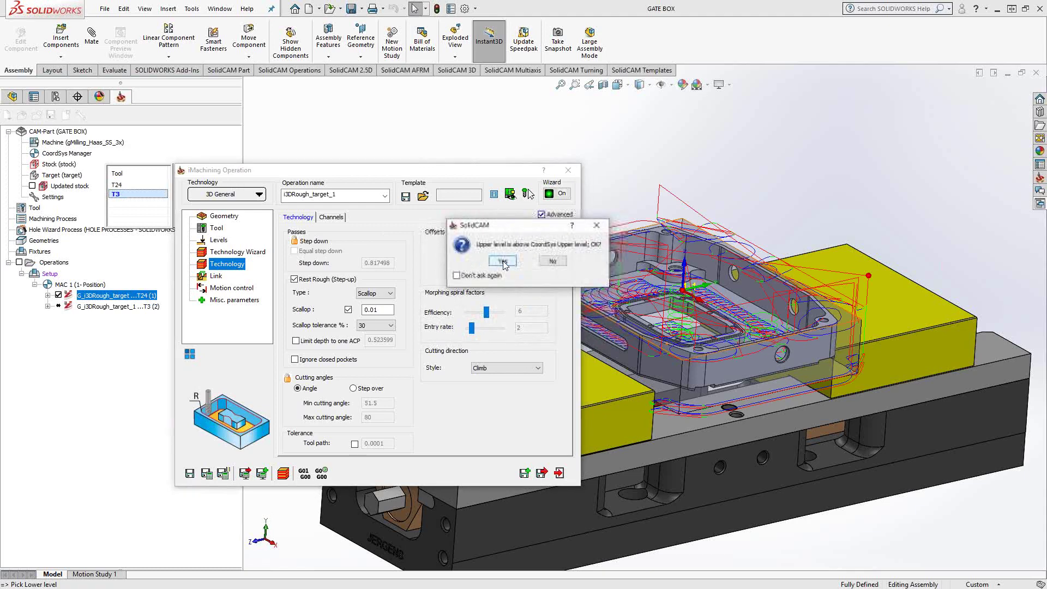
{"action": "left_click", "coordinate": [503, 262]}
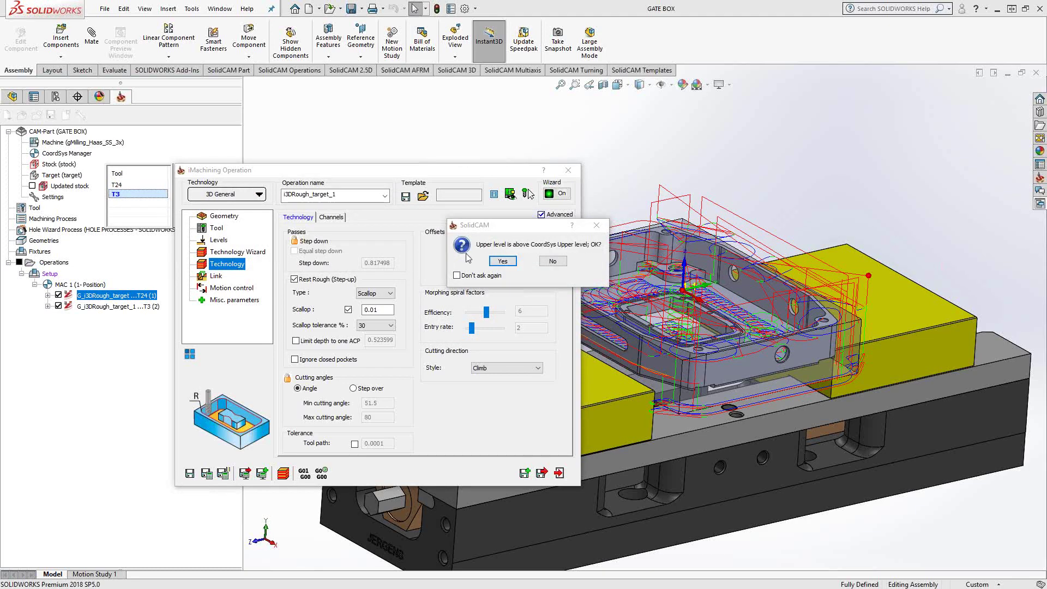
{"action": "left_click", "coordinate": [503, 262]}
{"action": "left_click", "coordinate": [568, 171]}
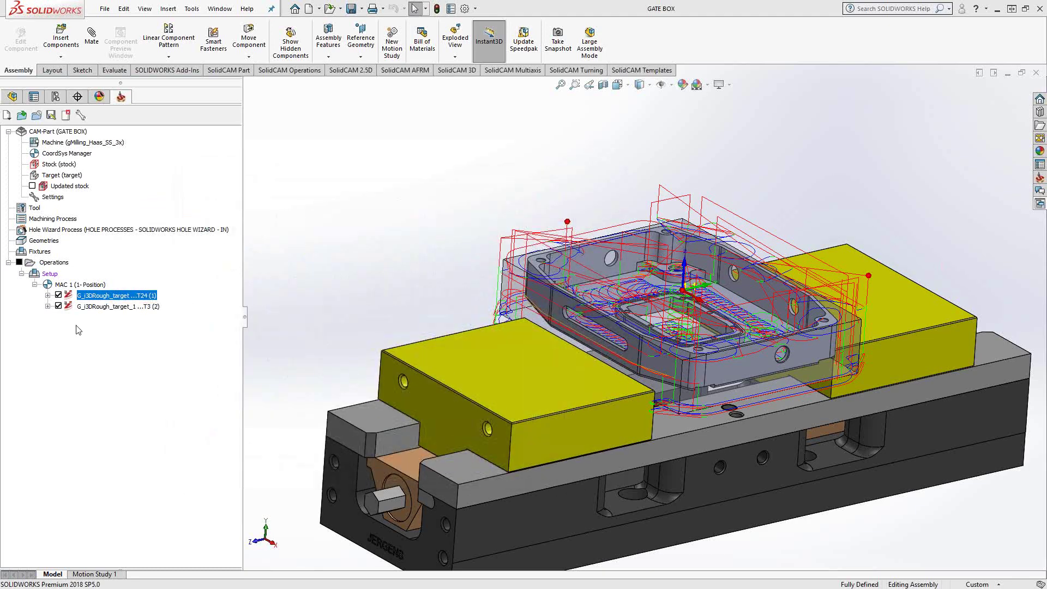
Display only the T24 roughing toolpath and orbit around the part to inspect it.
{"action": "middle_click_drag", "start_coordinate": [473, 263], "coordinate": [437, 300]}
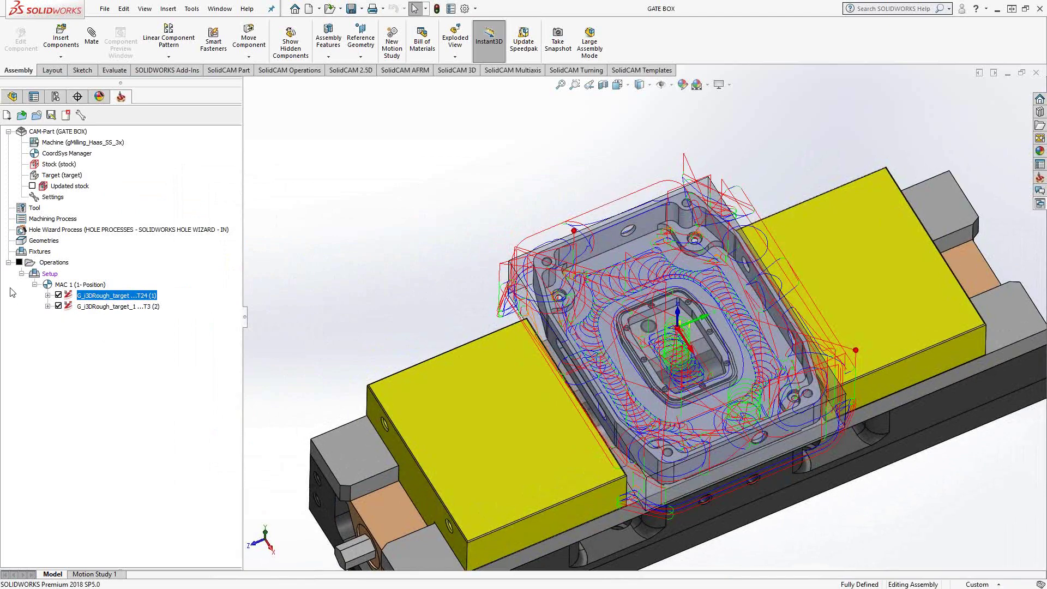
{"action": "left_click", "coordinate": [19, 262]}
{"action": "left_click", "coordinate": [109, 296]}
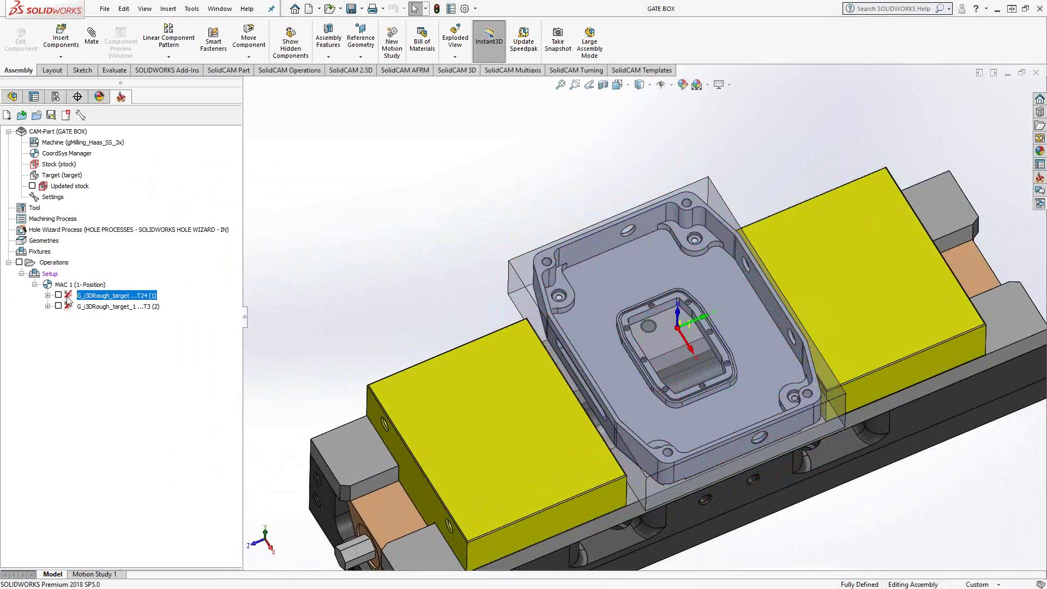
{"action": "left_click", "coordinate": [58, 295]}
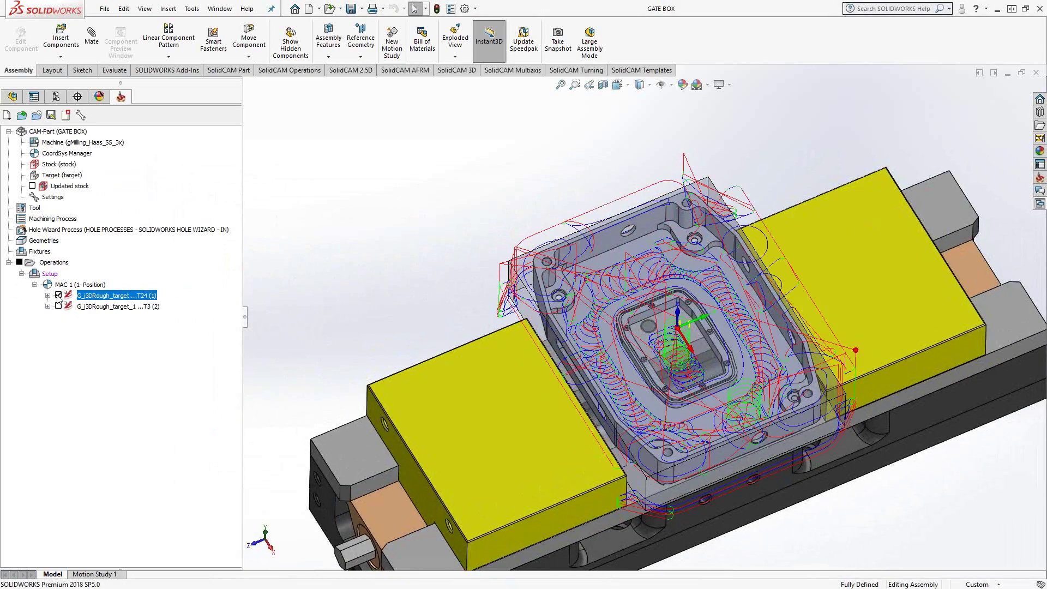
{"action": "middle_click_drag", "start_coordinate": [588, 371], "coordinate": [560, 260]}
{"action": "scroll", "coordinate": [724, 422], "scroll_direction": "down", "scroll_amount": 5}
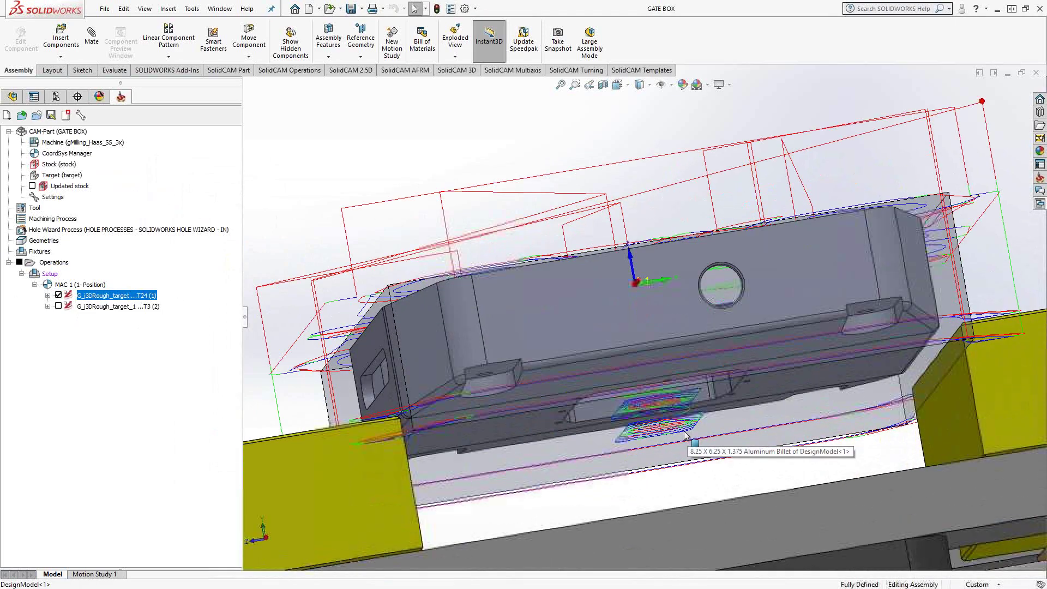
{"action": "middle_click_drag", "start_coordinate": [659, 434], "coordinate": [624, 366]}
{"action": "scroll", "coordinate": [625, 366], "scroll_direction": "down", "scroll_amount": 6}
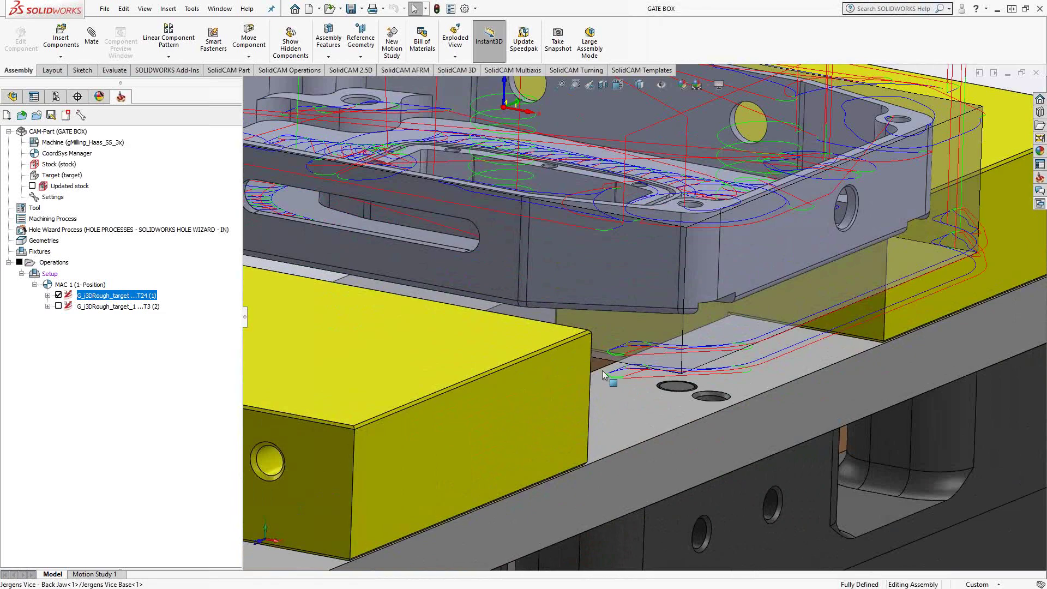
{"action": "middle_click_drag", "start_coordinate": [625, 366], "coordinate": [459, 381]}
{"action": "left_click", "coordinate": [59, 295]}
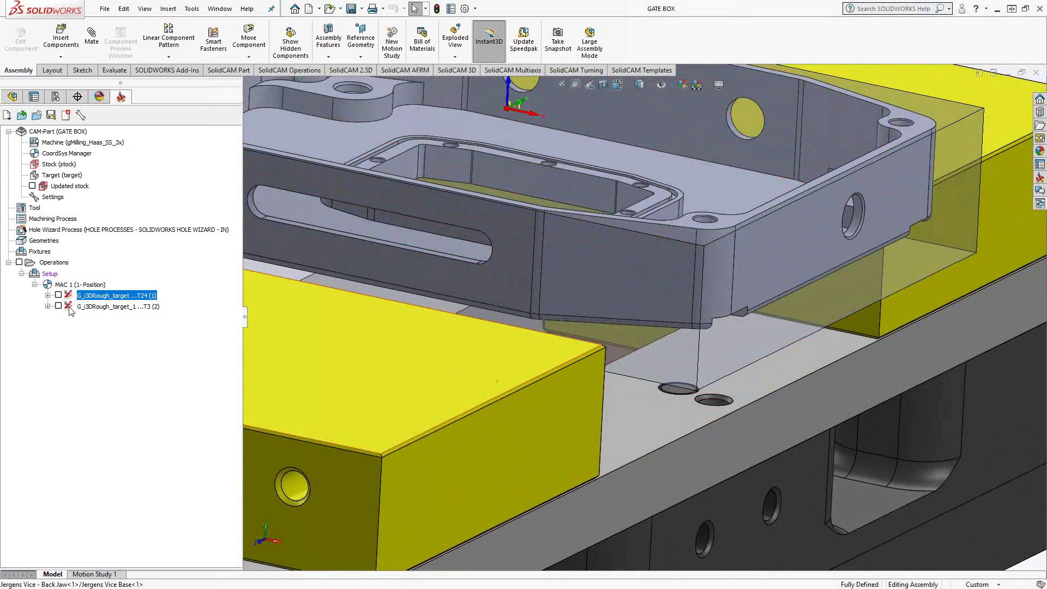
{"action": "left_click", "coordinate": [58, 306]}
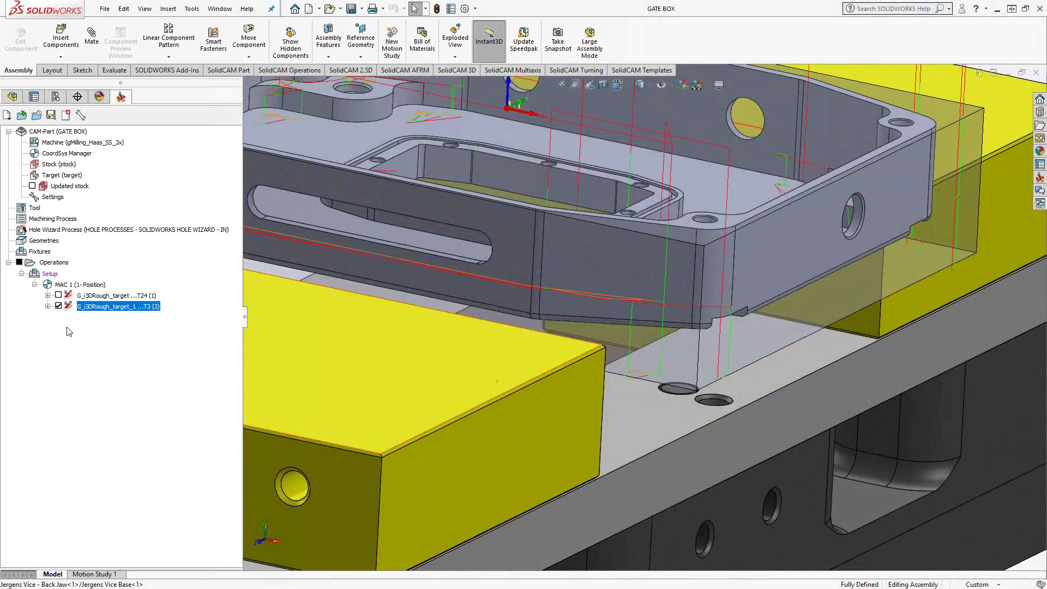
{"action": "key", "text": "f"}
{"action": "middle_click_drag", "start_coordinate": [609, 332], "coordinate": [623, 436]}
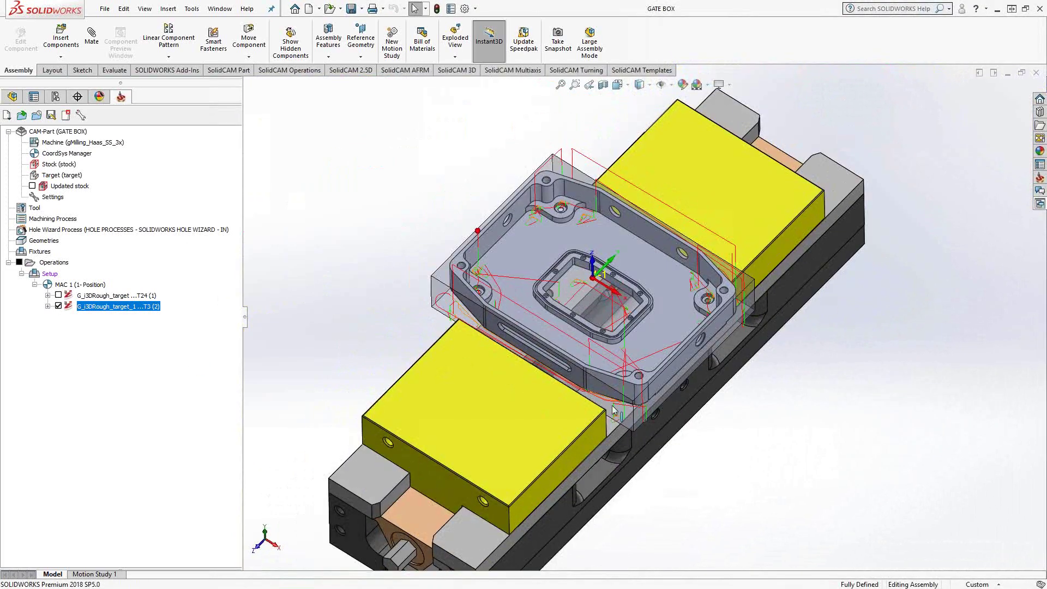
{"action": "scroll", "coordinate": [553, 196], "scroll_direction": "down", "scroll_amount": 5}
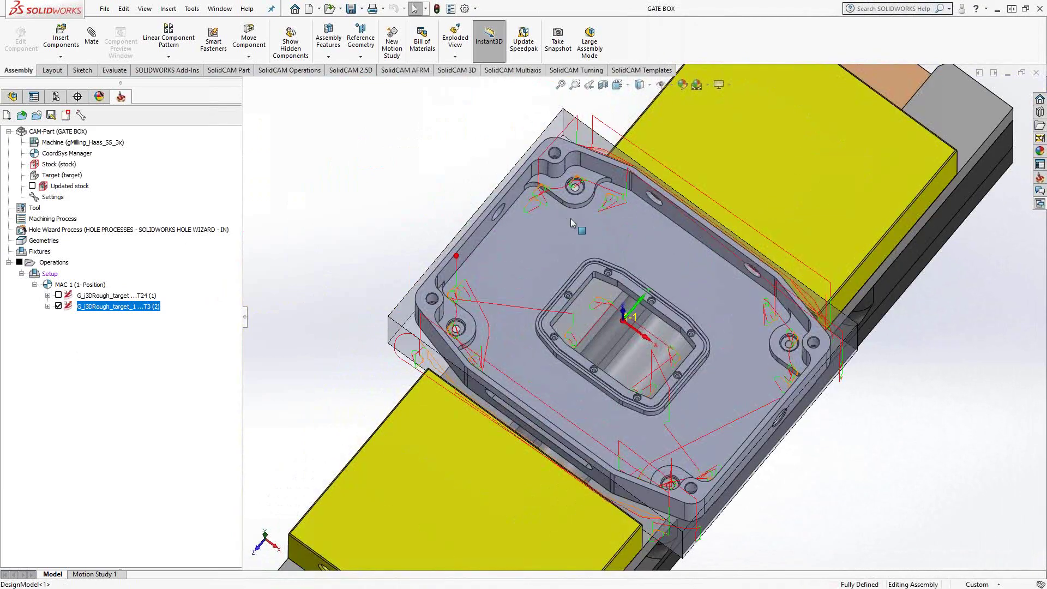
{"action": "middle_click_drag", "start_coordinate": [571, 219], "coordinate": [566, 184]}
{"action": "scroll", "coordinate": [566, 184], "scroll_direction": "up", "scroll_amount": 5}
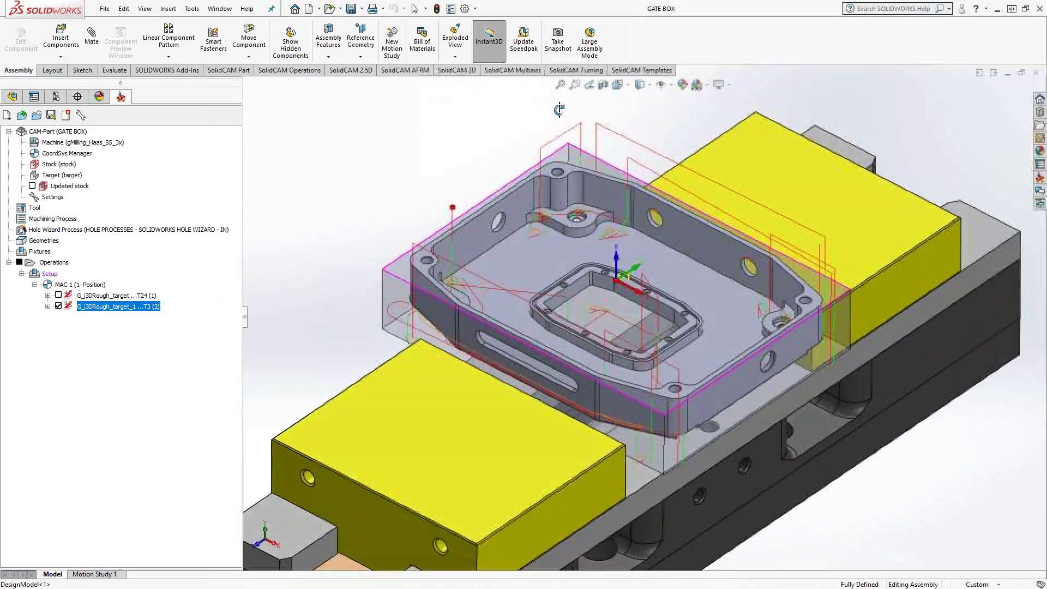
{"action": "middle_click_drag", "start_coordinate": [582, 275], "coordinate": [640, 286]}
{"action": "scroll", "coordinate": [640, 283], "scroll_direction": "down", "scroll_amount": 4}
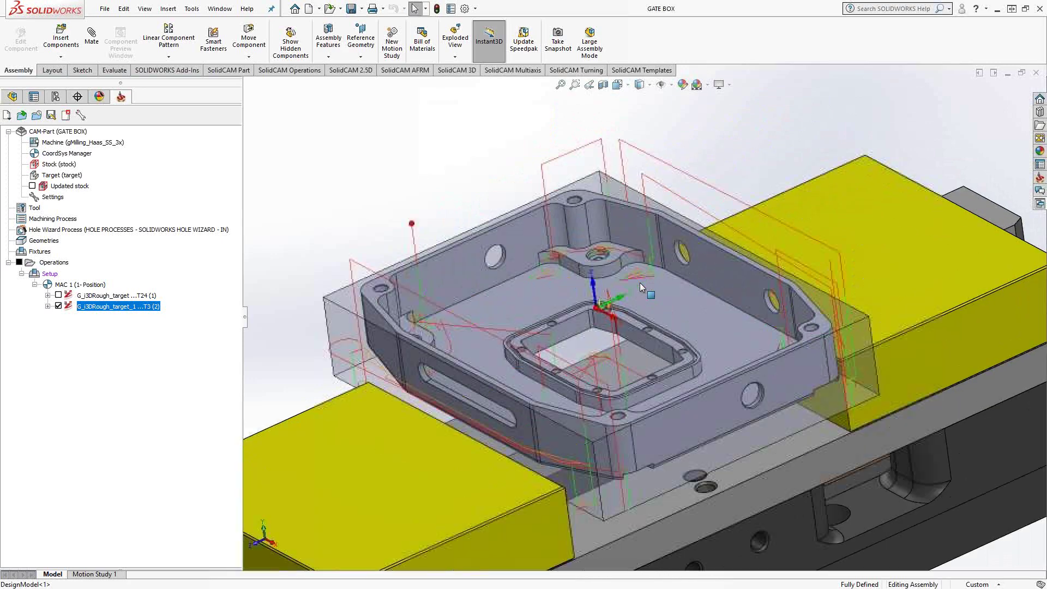
{"action": "left_click", "coordinate": [58, 306]}
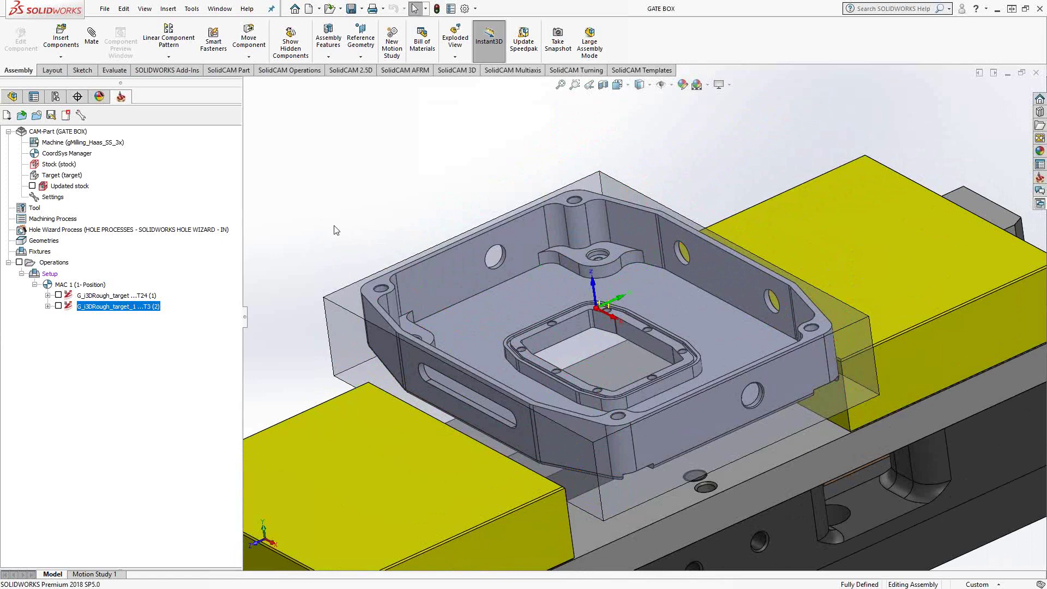
{"action": "scroll", "coordinate": [334, 232], "scroll_direction": "down", "scroll_amount": 3}
{"action": "scroll", "coordinate": [338, 240], "scroll_direction": "up", "scroll_amount": 2}
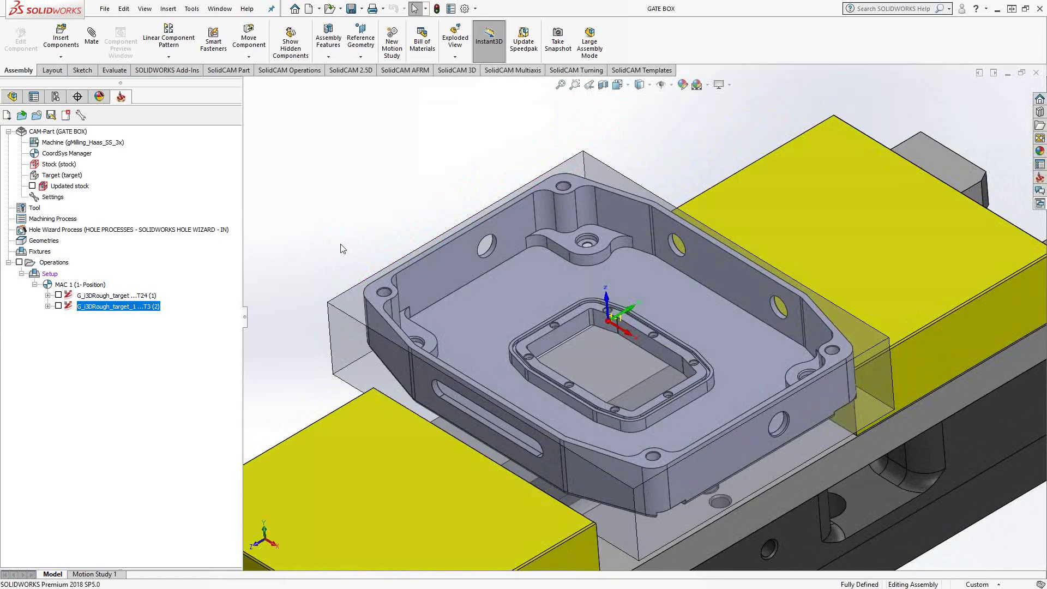